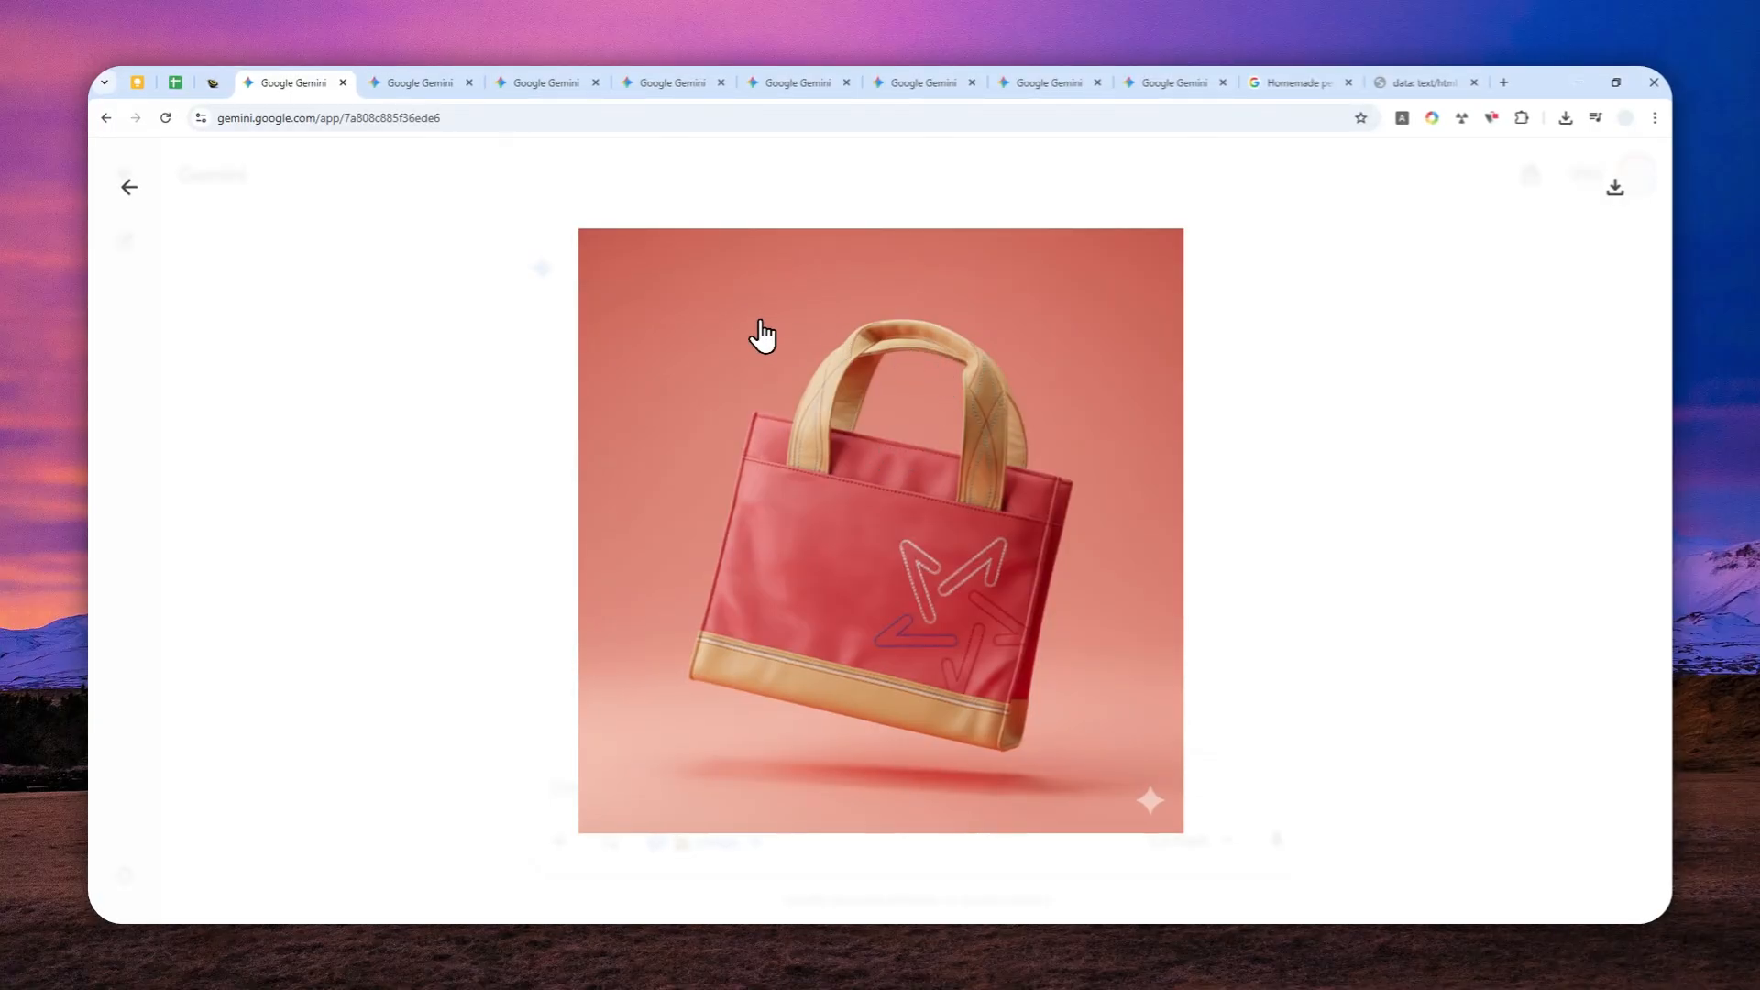
Review the earlier Prime bottle, mug, bead bracelet and Sony headphones renders in turn
click(419, 83)
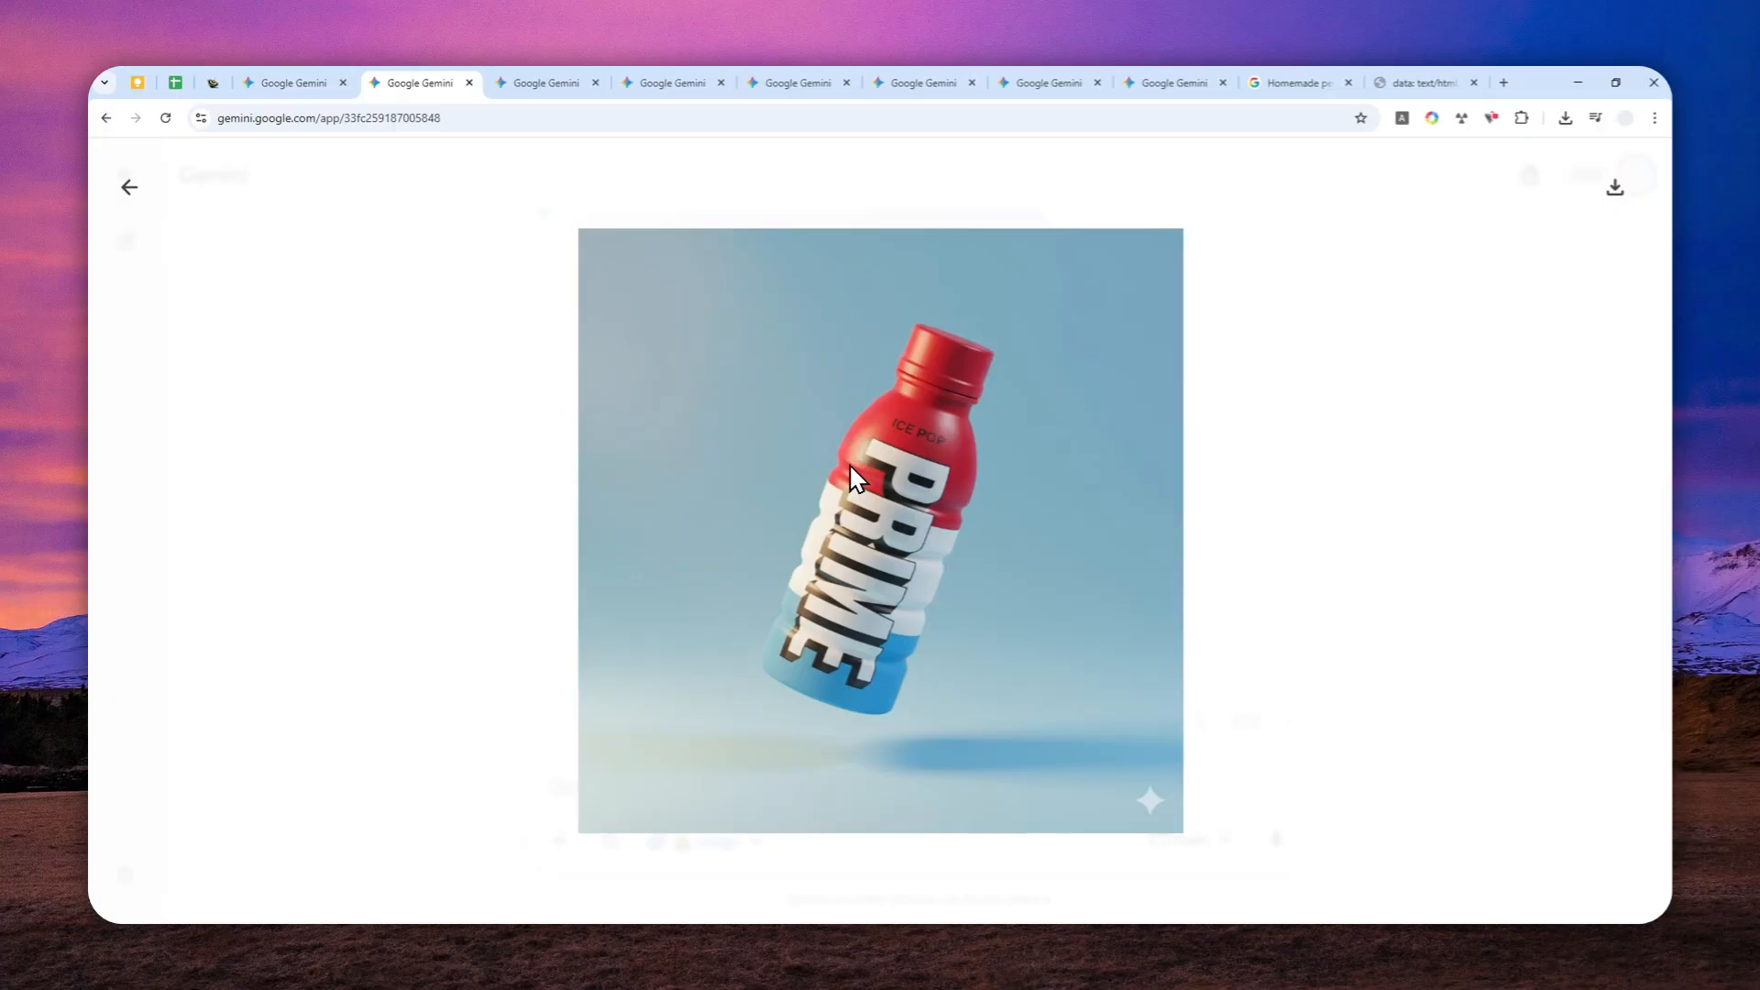
click(565, 76)
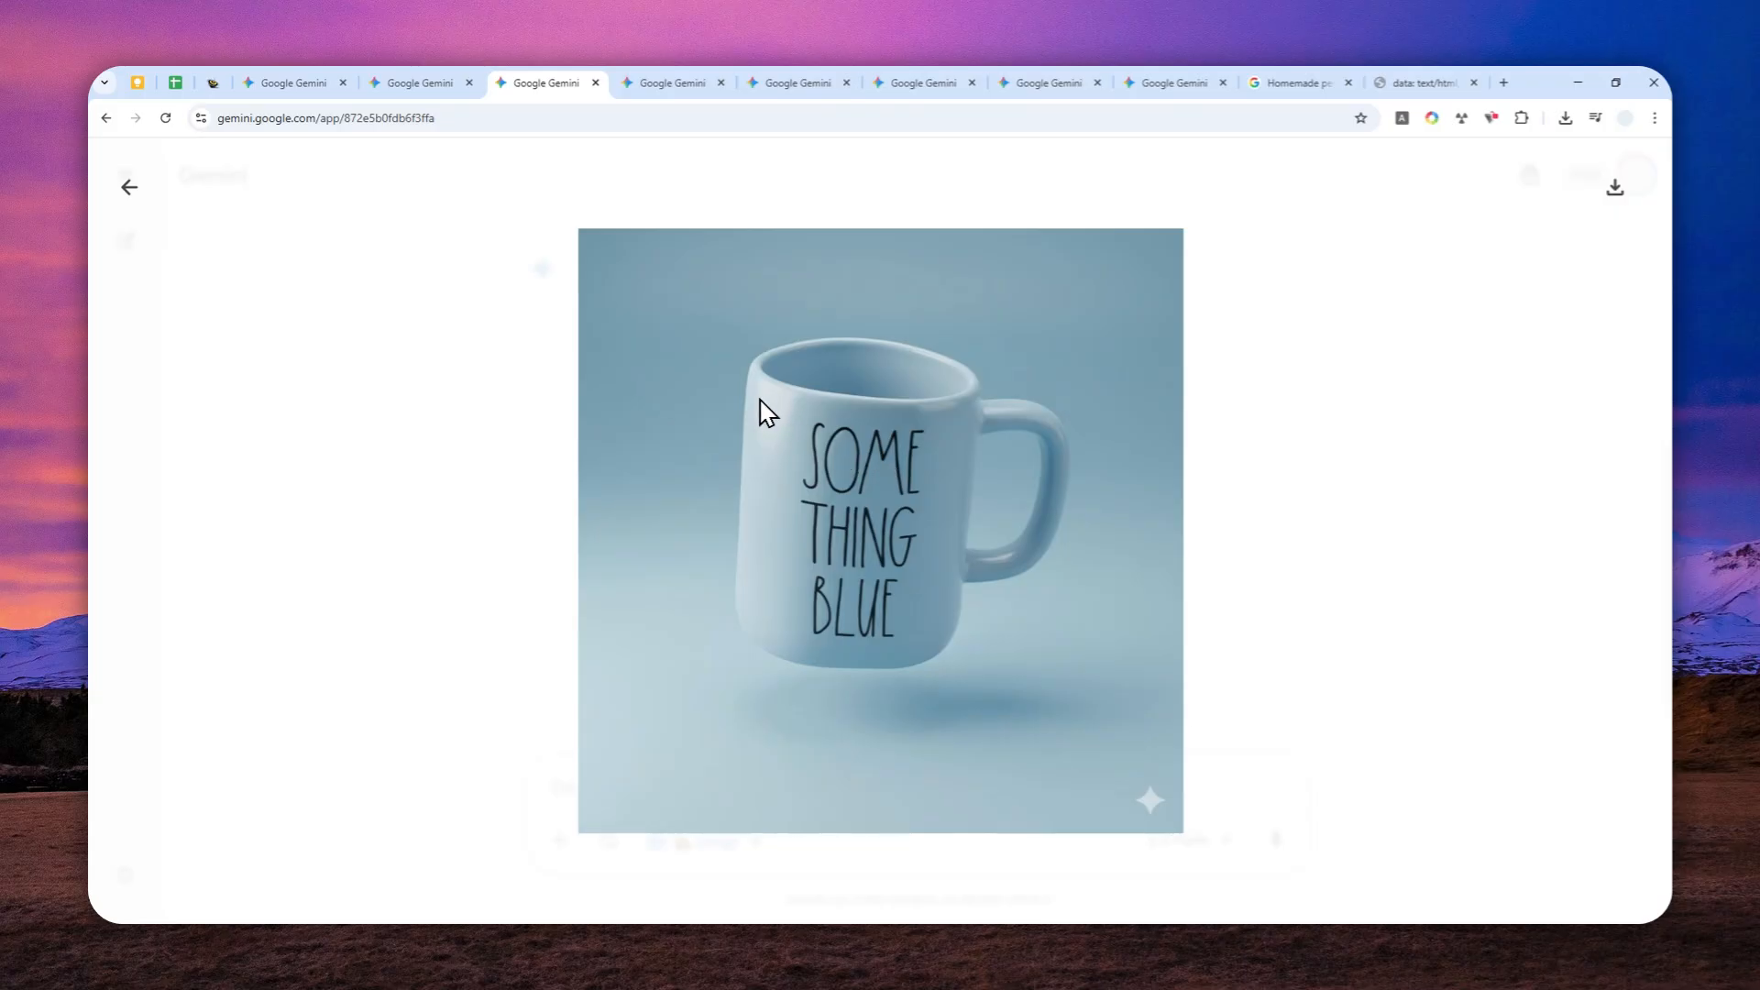
click(666, 80)
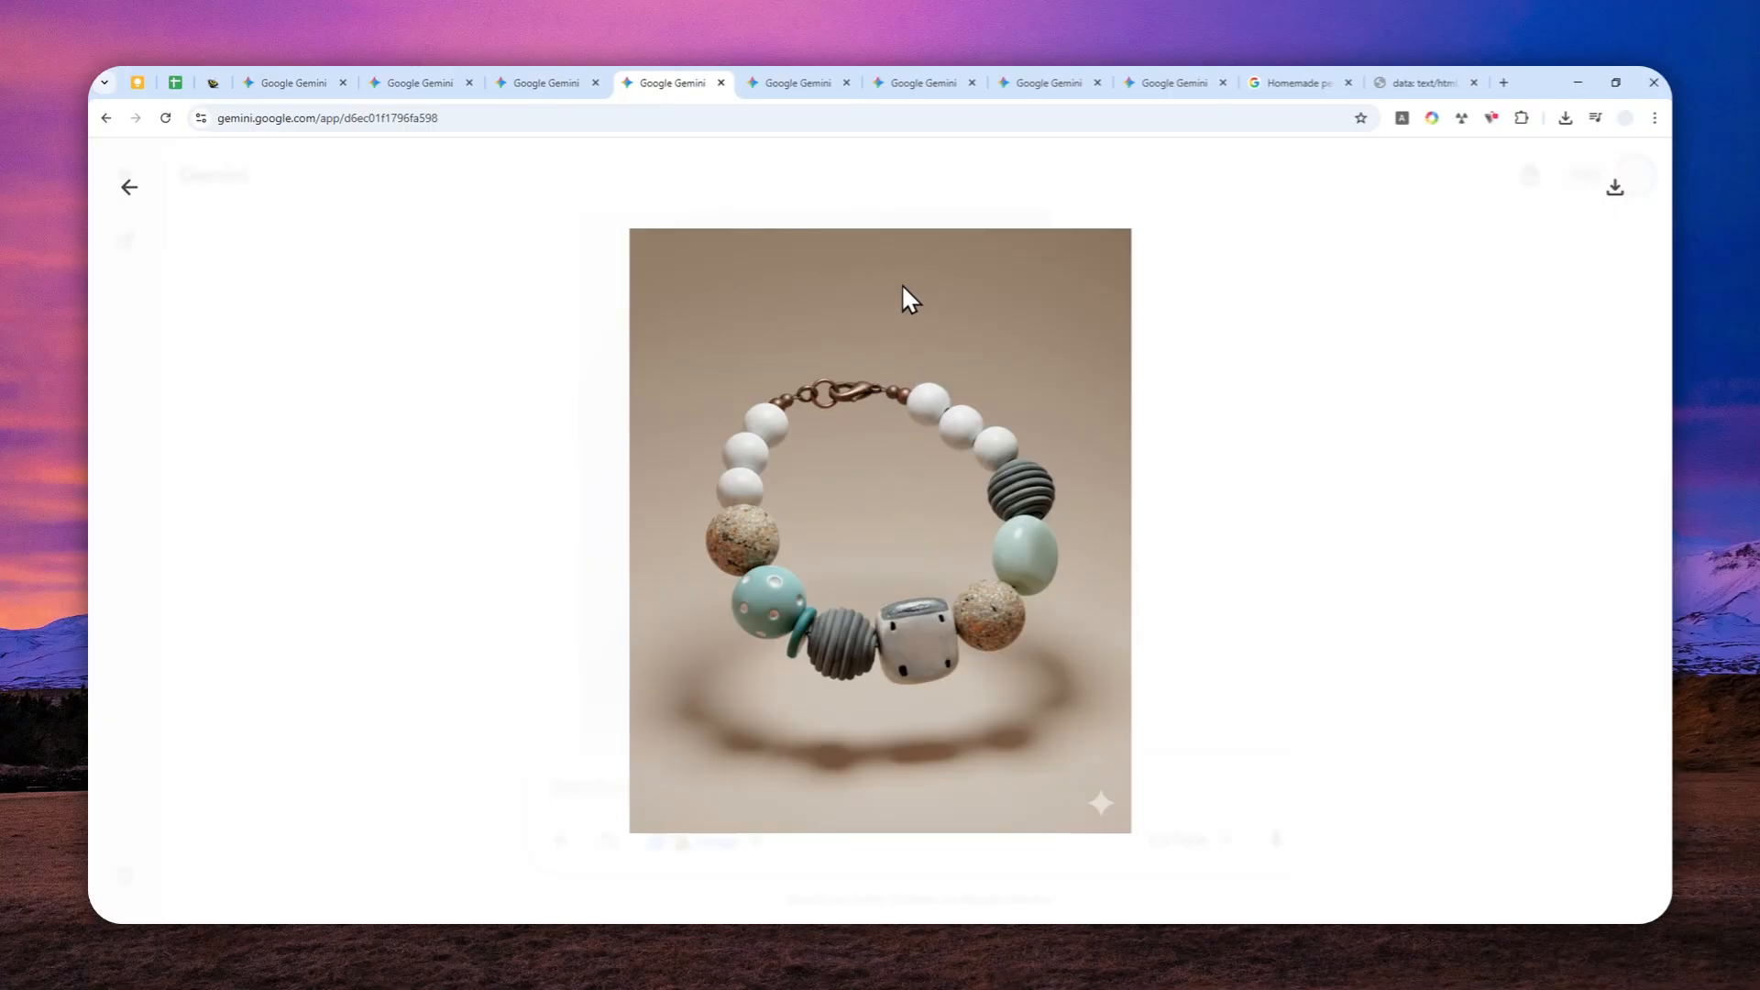
click(794, 80)
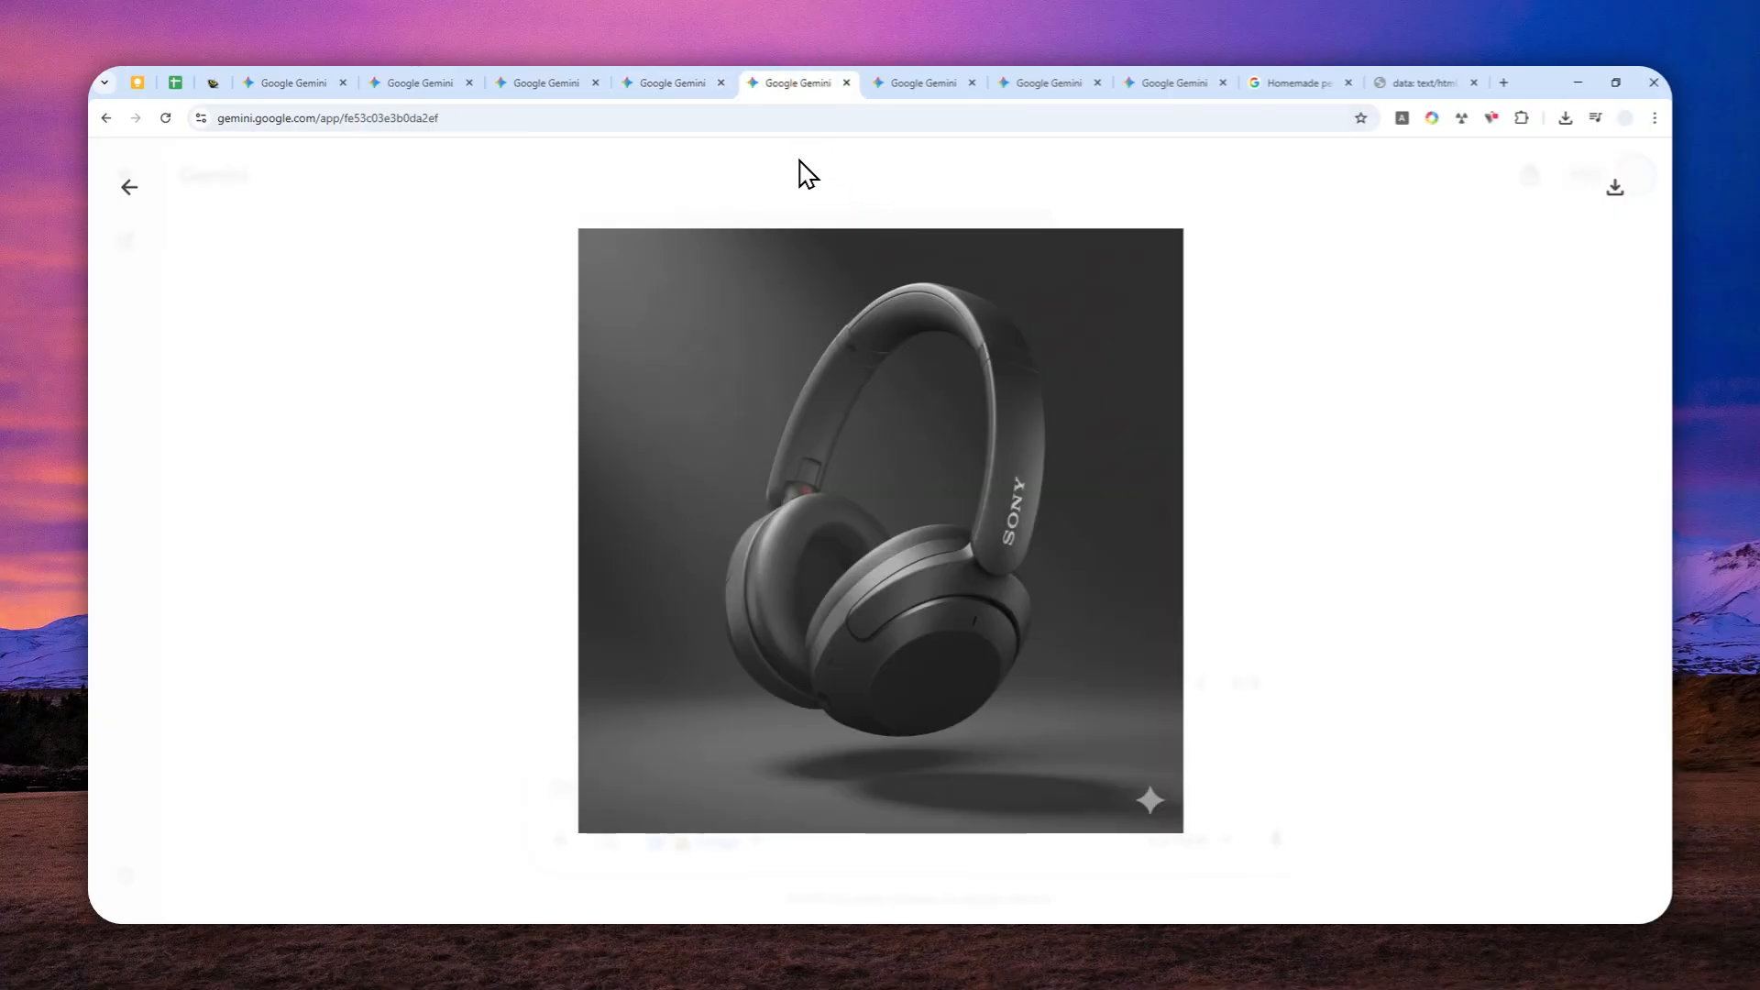
View the lavender lip balm render full size, then move to the standing lip balm render
click(921, 84)
scroll(1082, 345, down, 5)
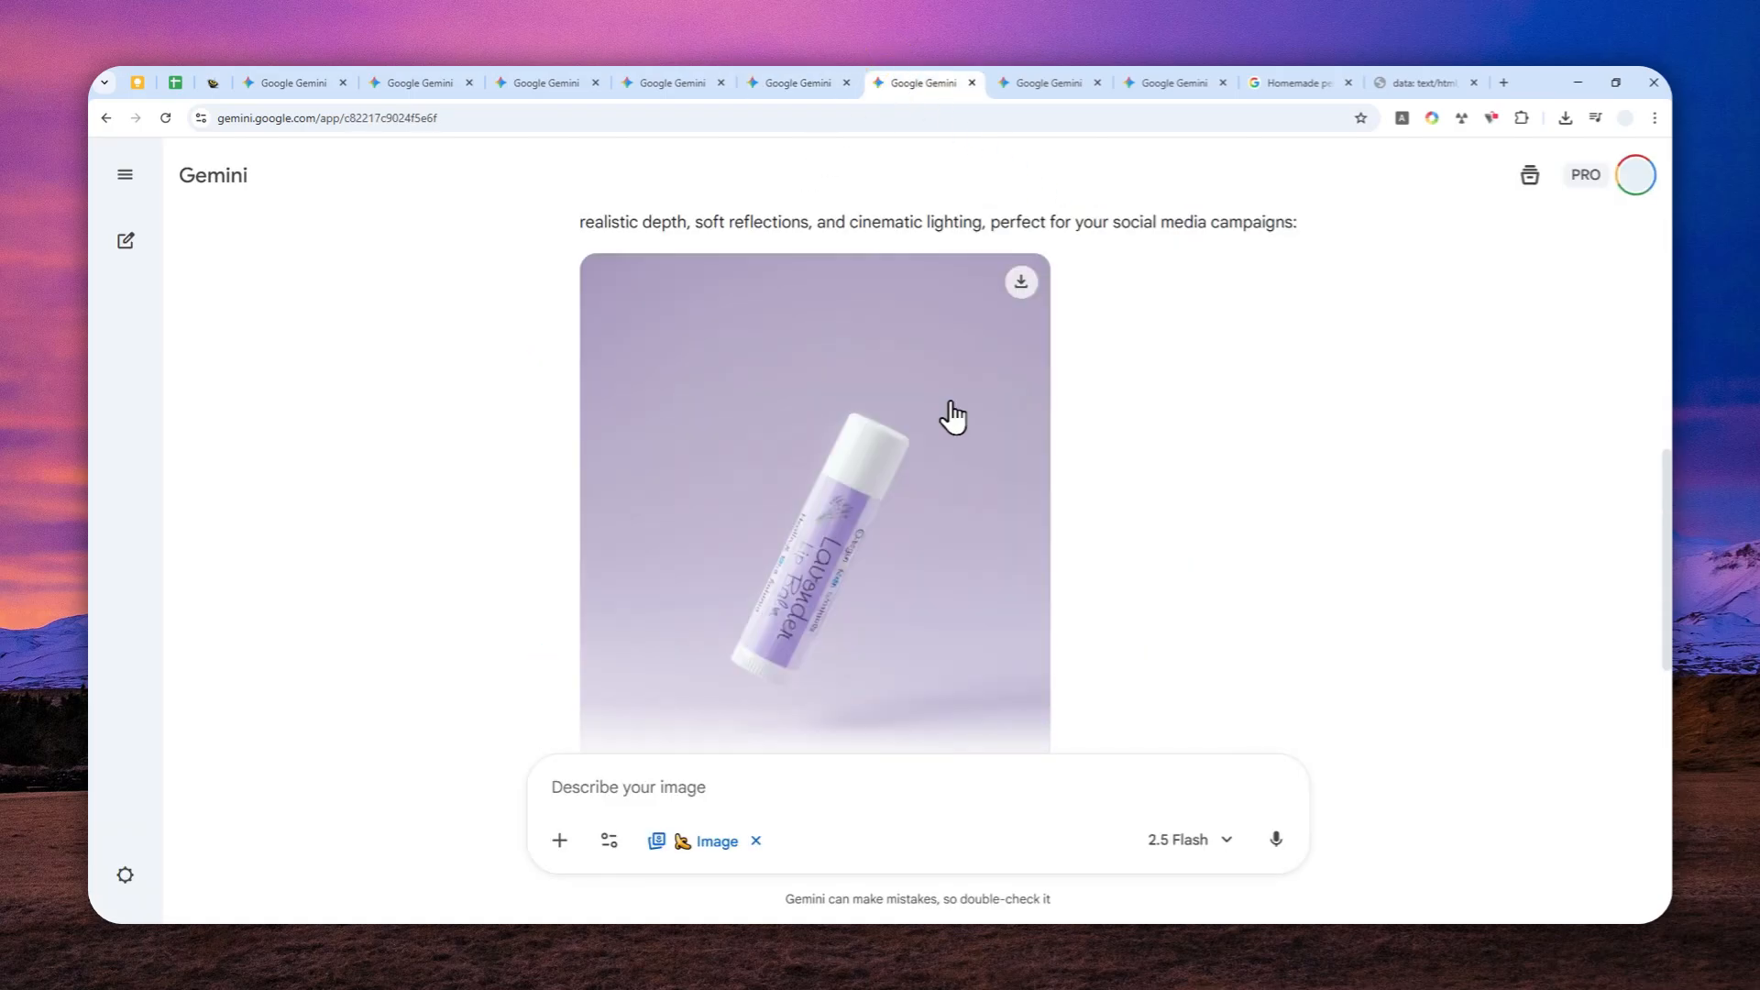
click(839, 401)
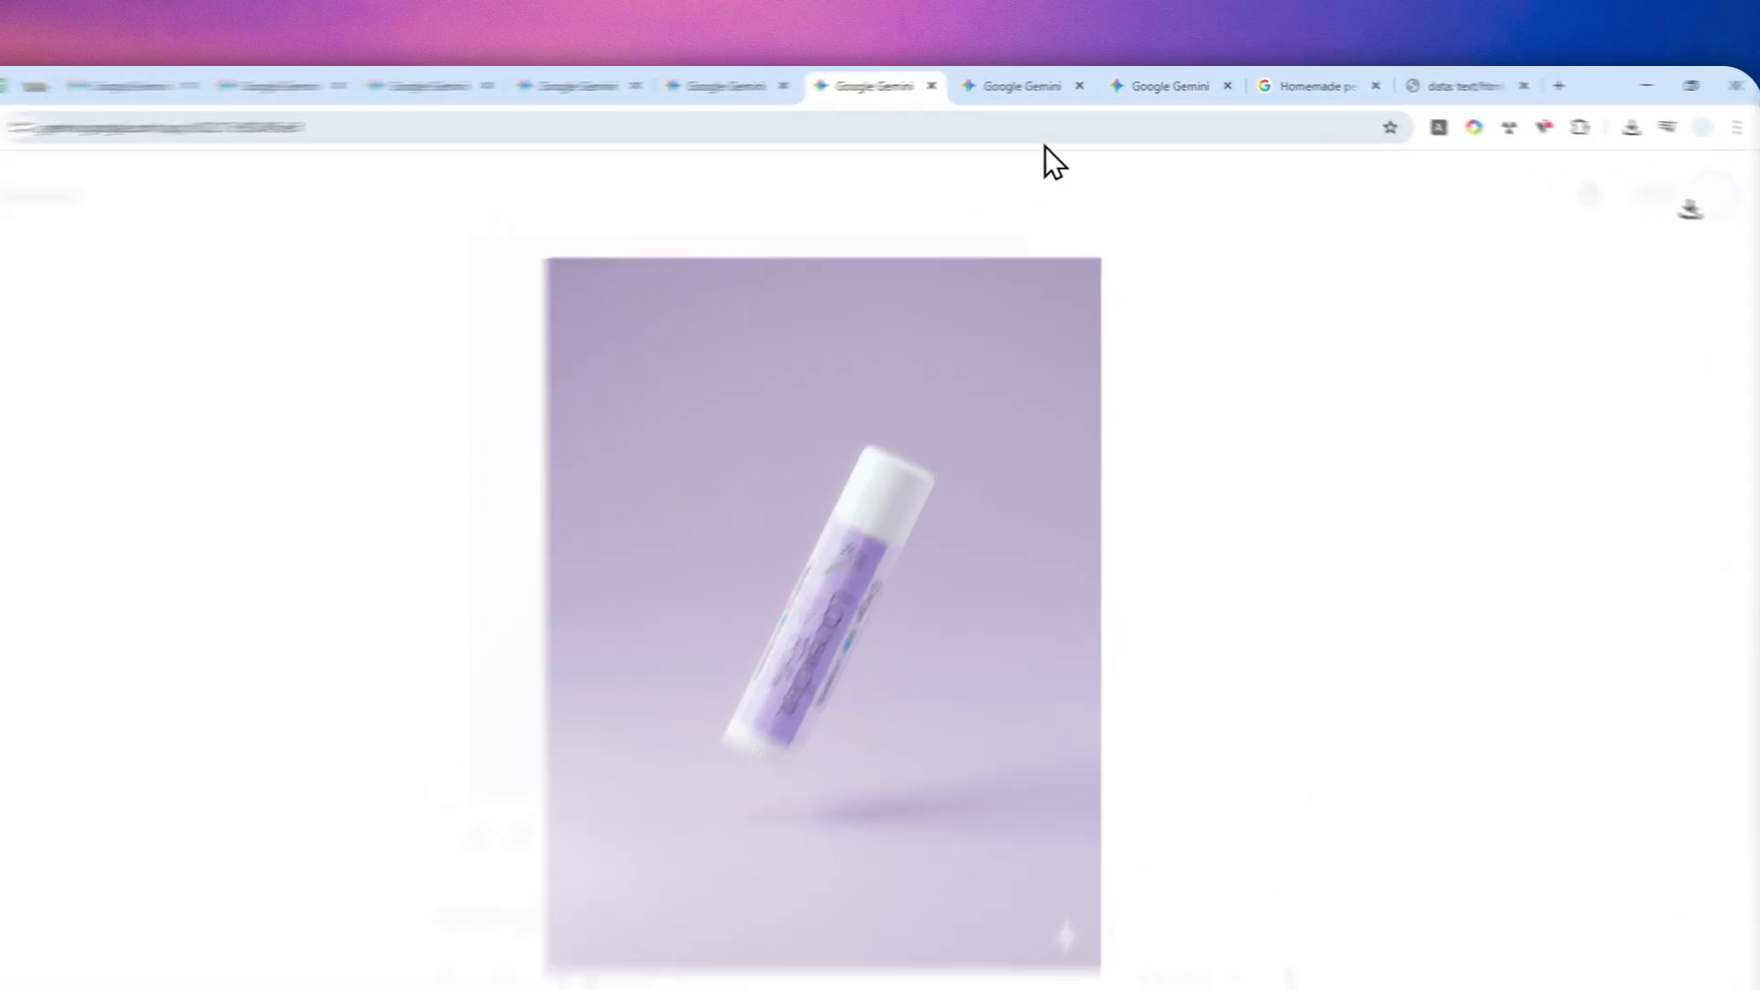
click(1045, 83)
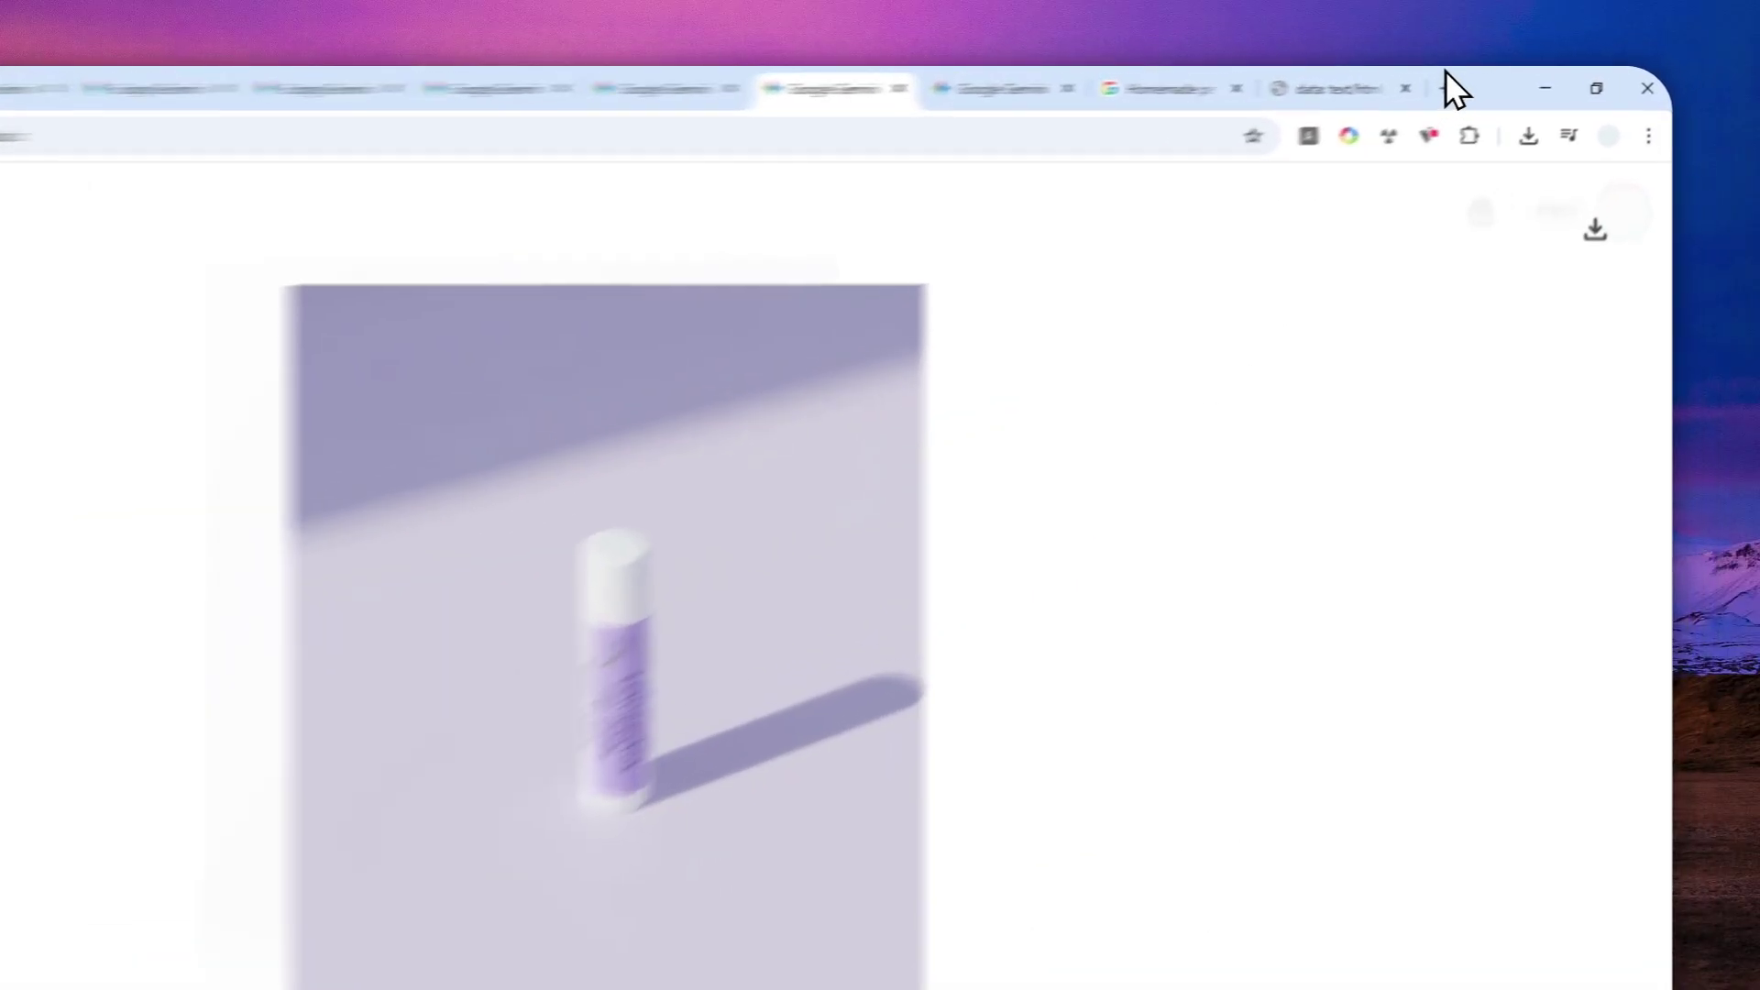
Start a fresh Gemini chat in a new tab with the history sidebar hidden
click(1502, 83)
text(ge)
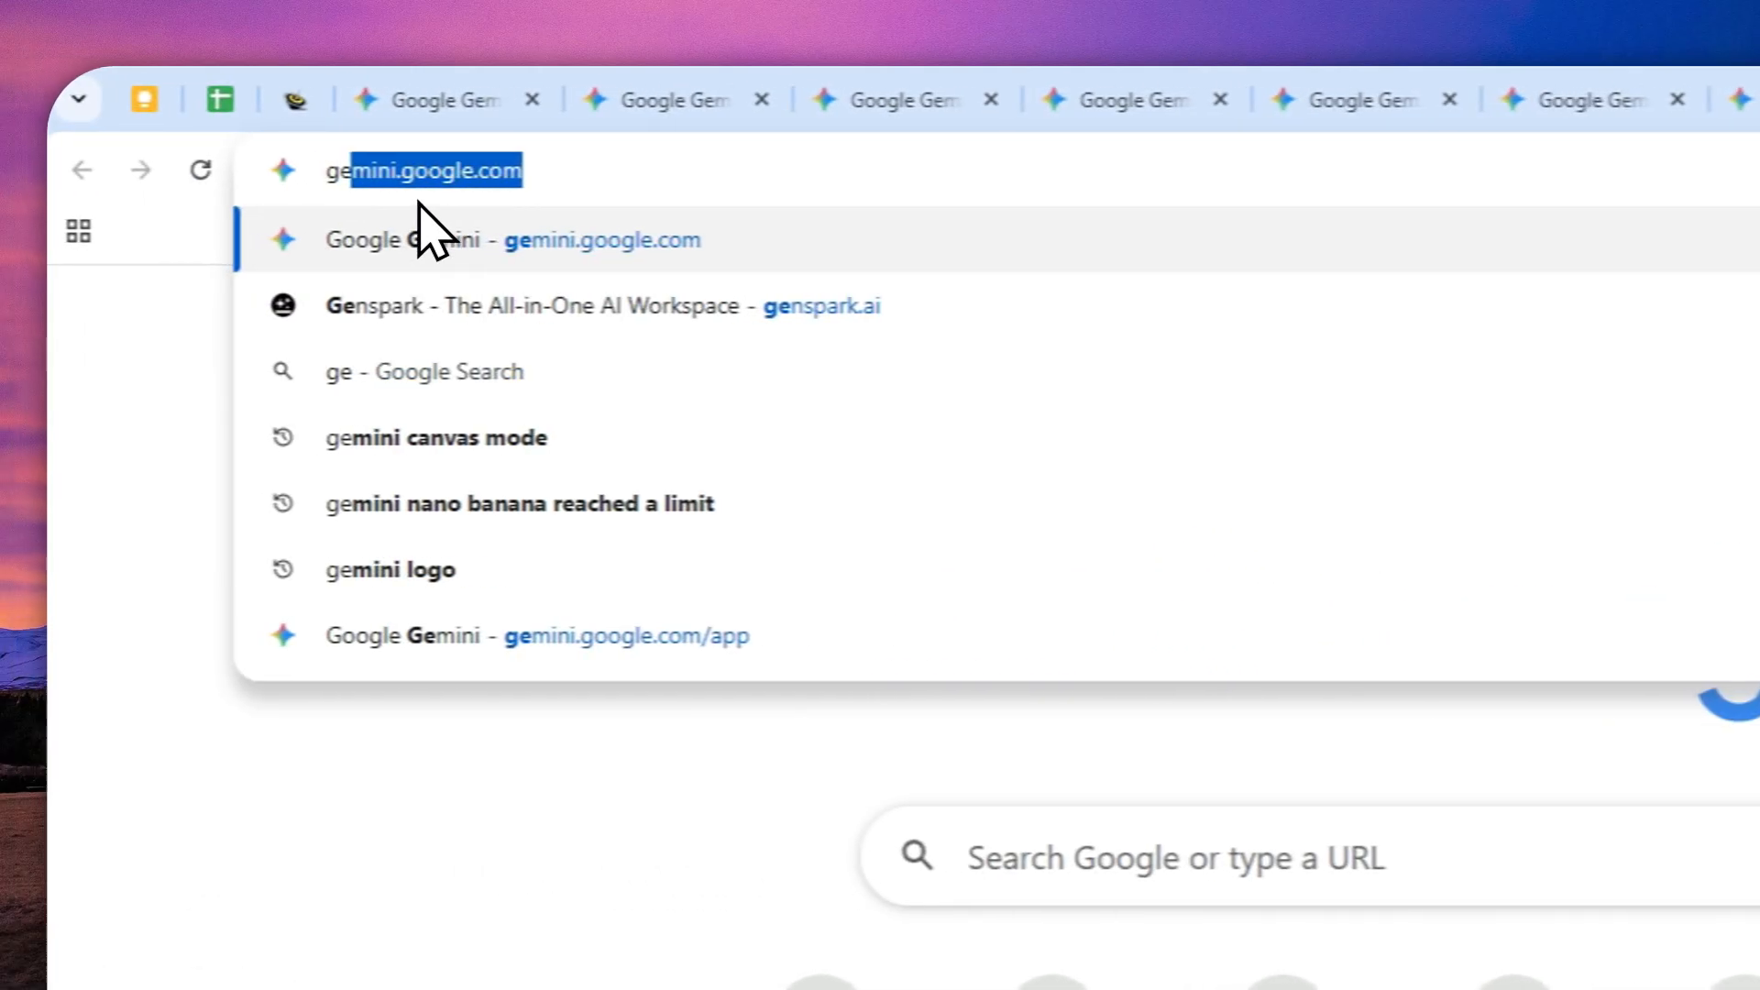
click(440, 240)
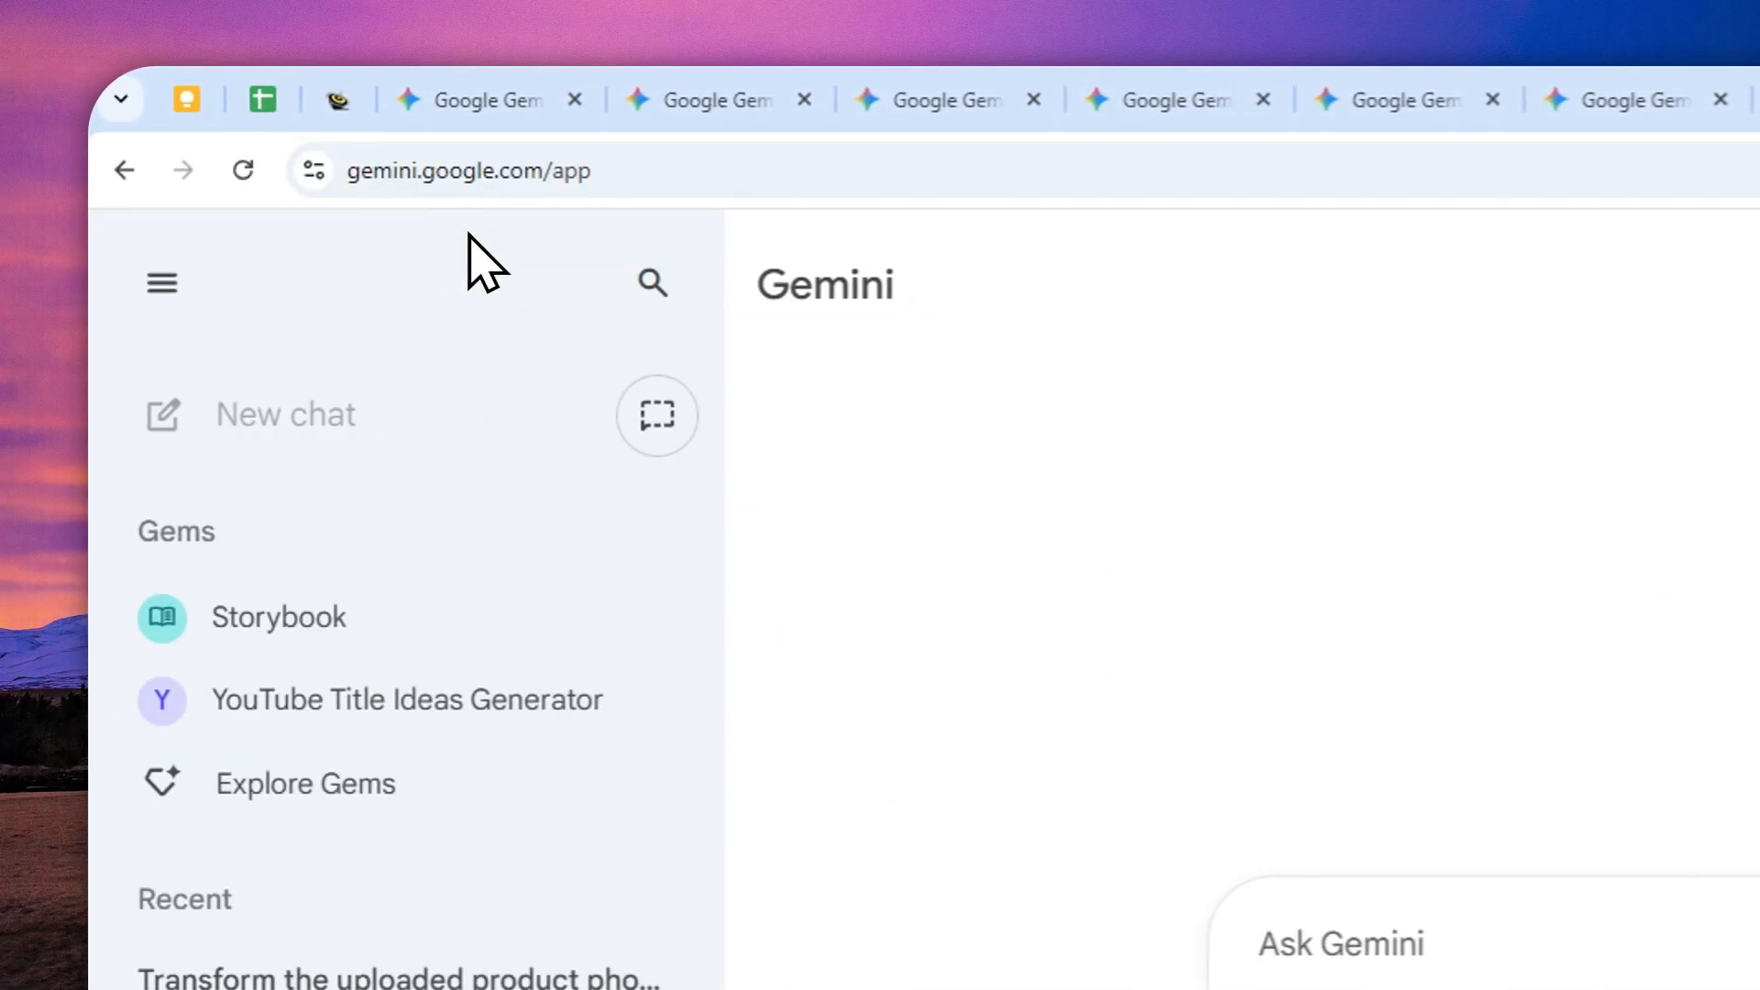
click(163, 281)
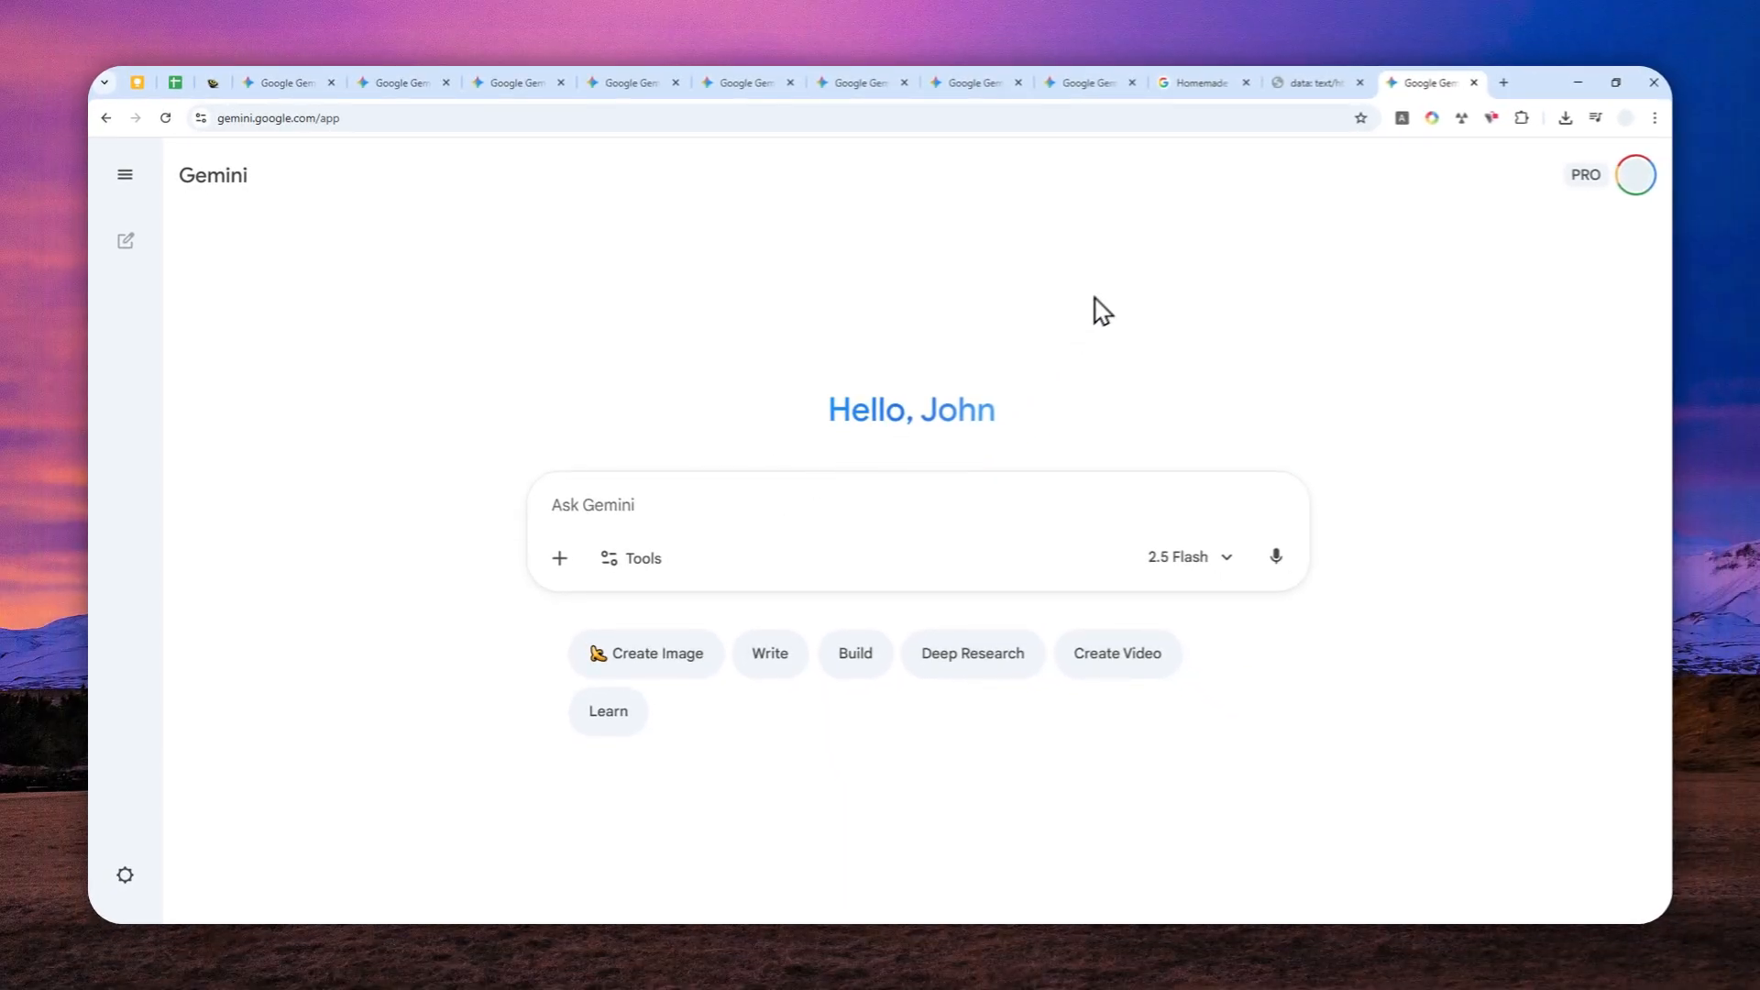
Copy the hand-held perfume photo from Google Images and paste it into the Gemini prompt
click(1197, 83)
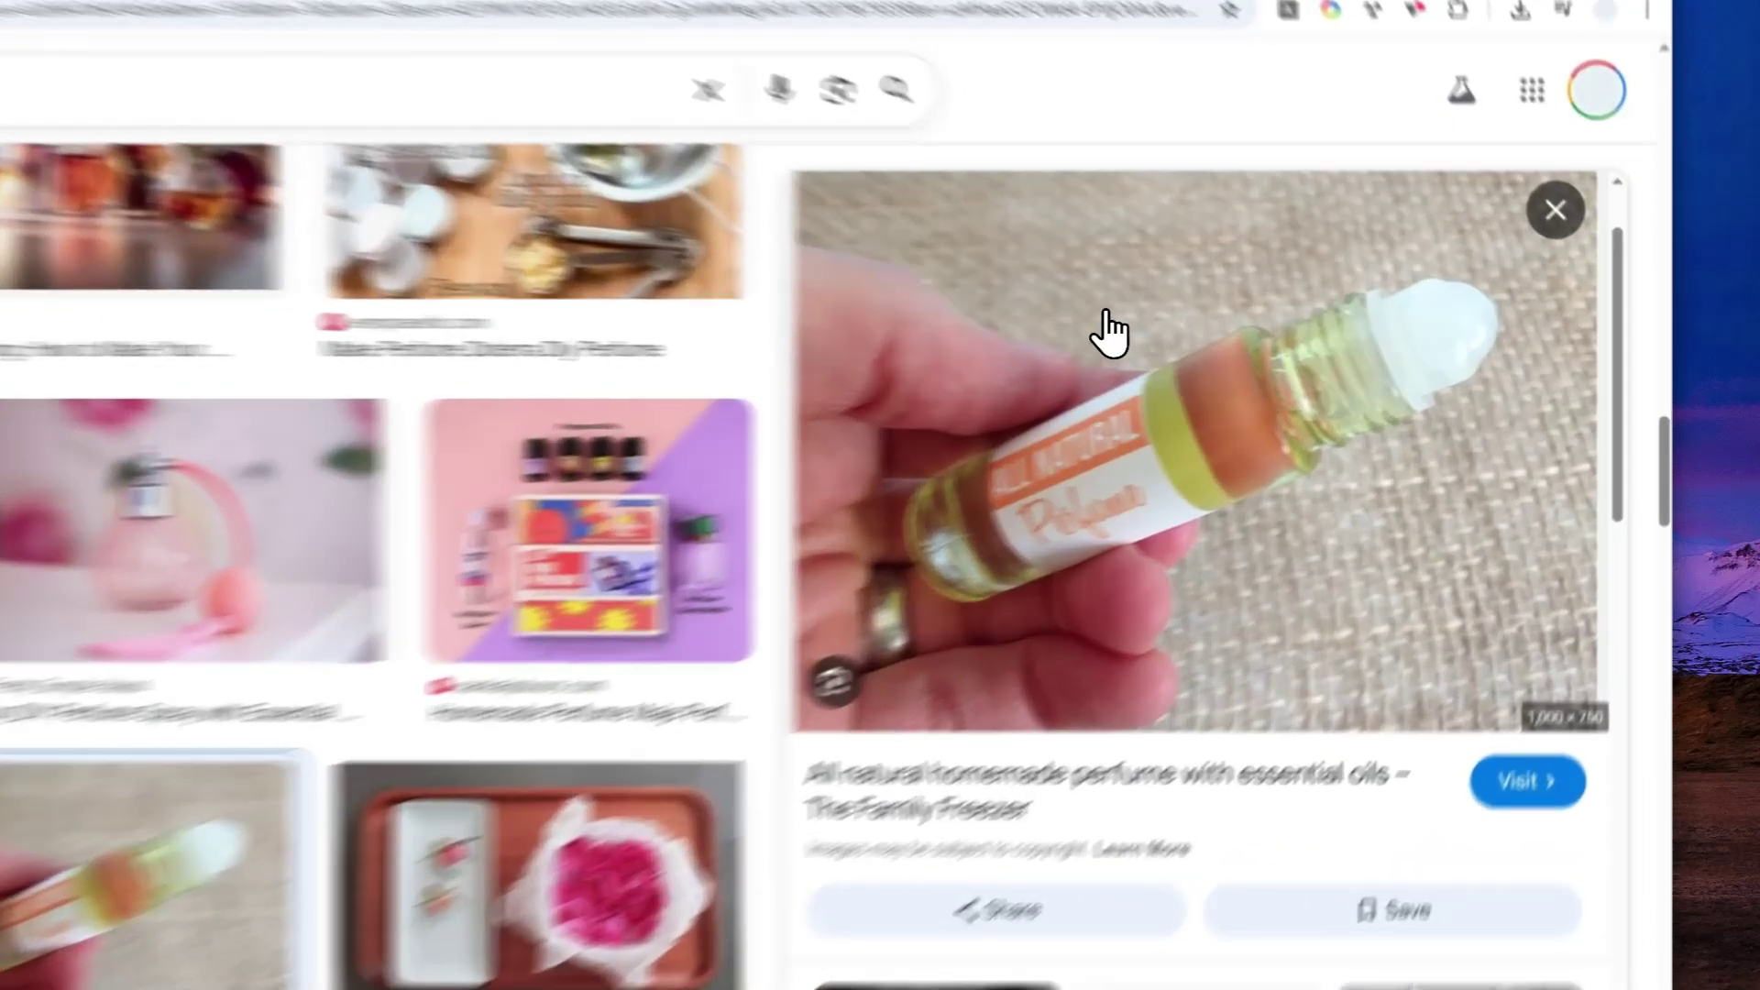
right_click(1307, 382)
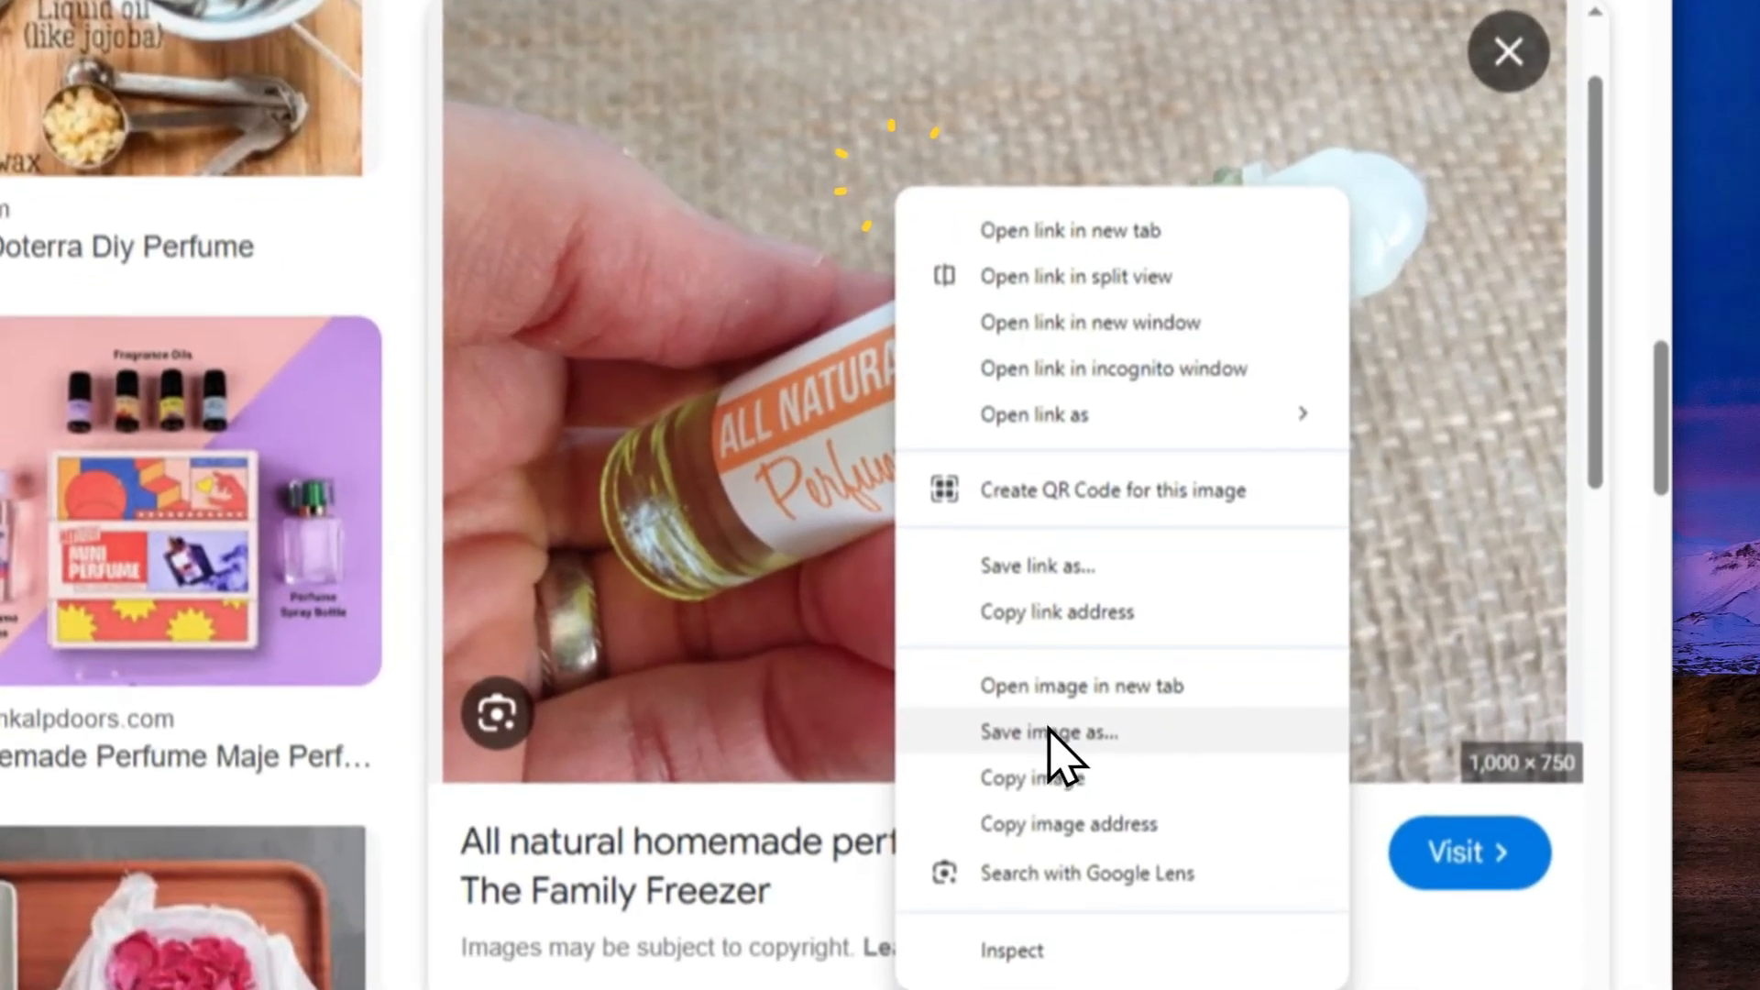
click(1363, 608)
click(1183, 7)
right_click(647, 330)
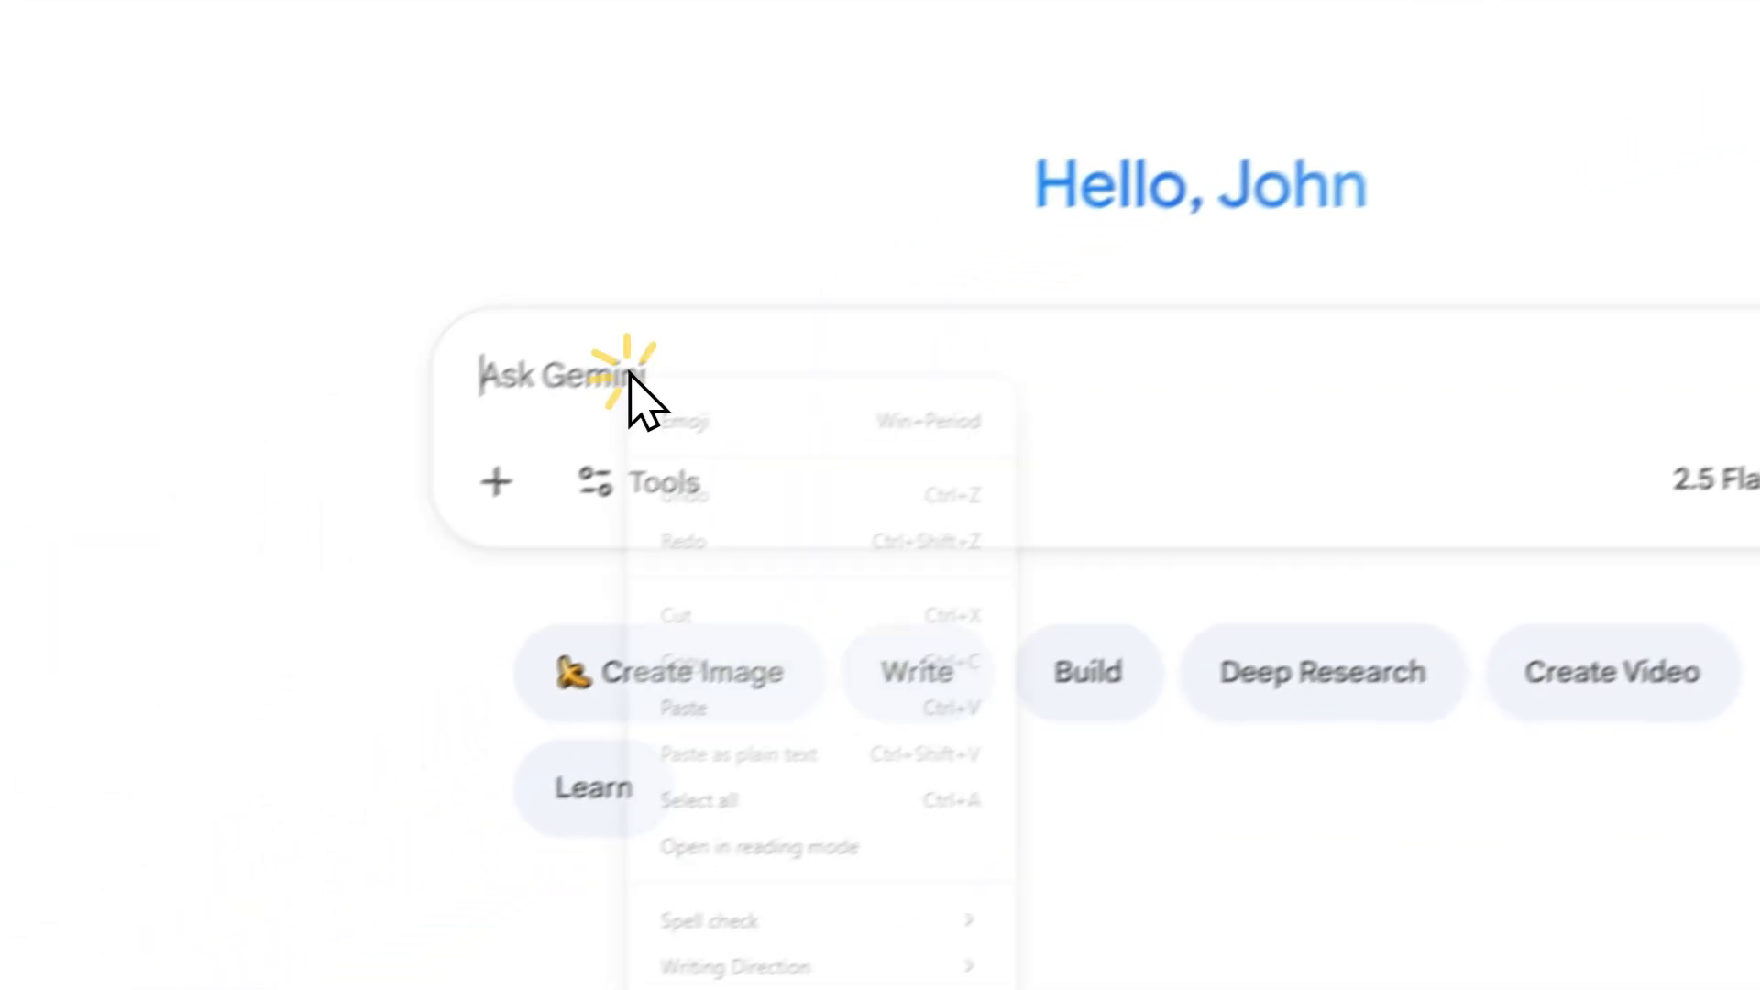
click(757, 665)
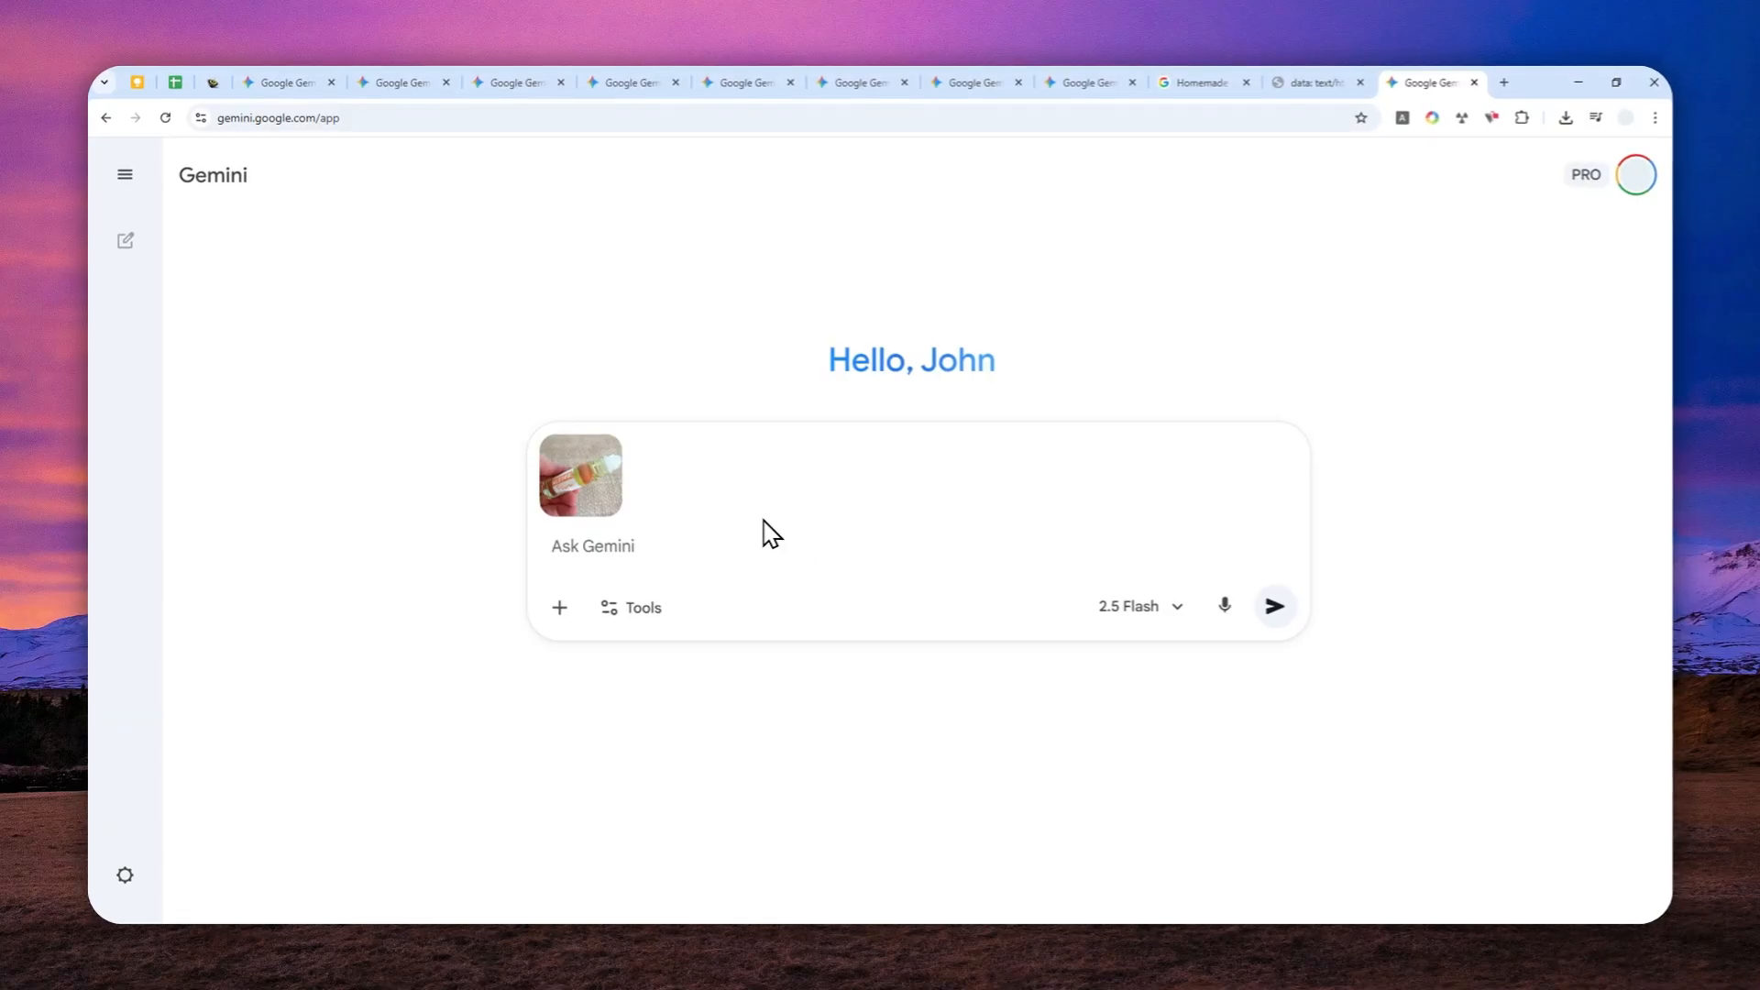
Add the 'Floating mid air' 3D isometric prompt, switch to Create images, and send the request
click(1307, 83)
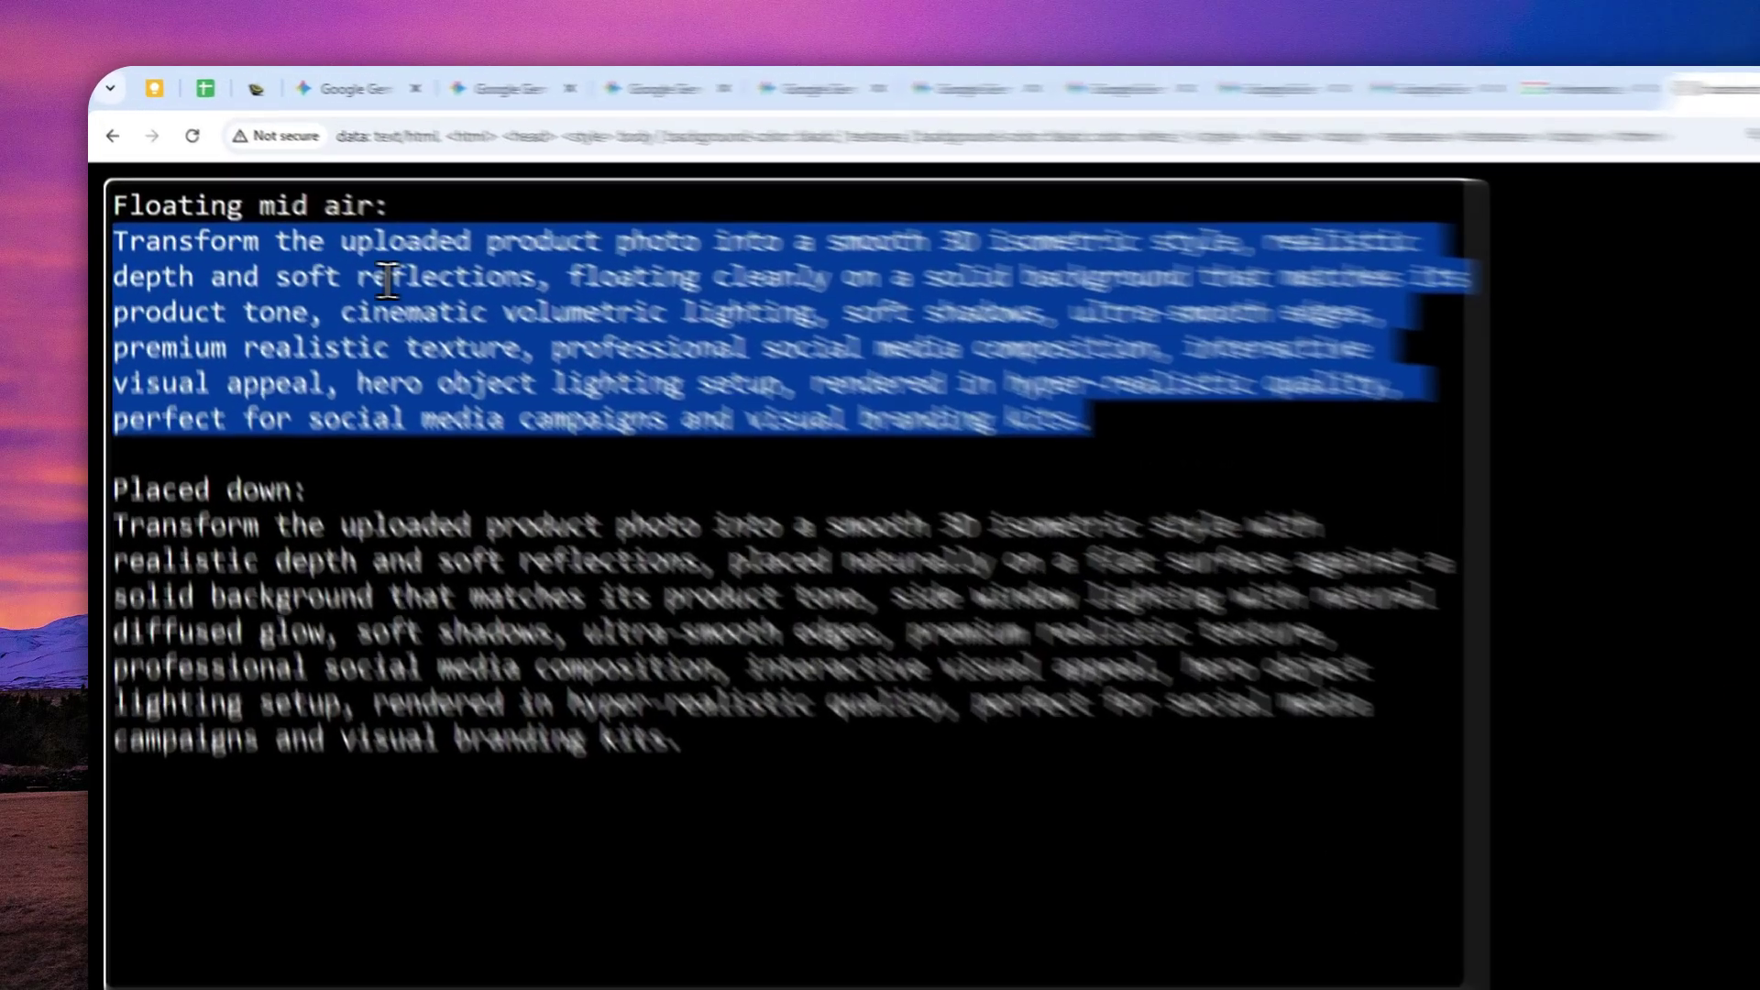
right_click(825, 453)
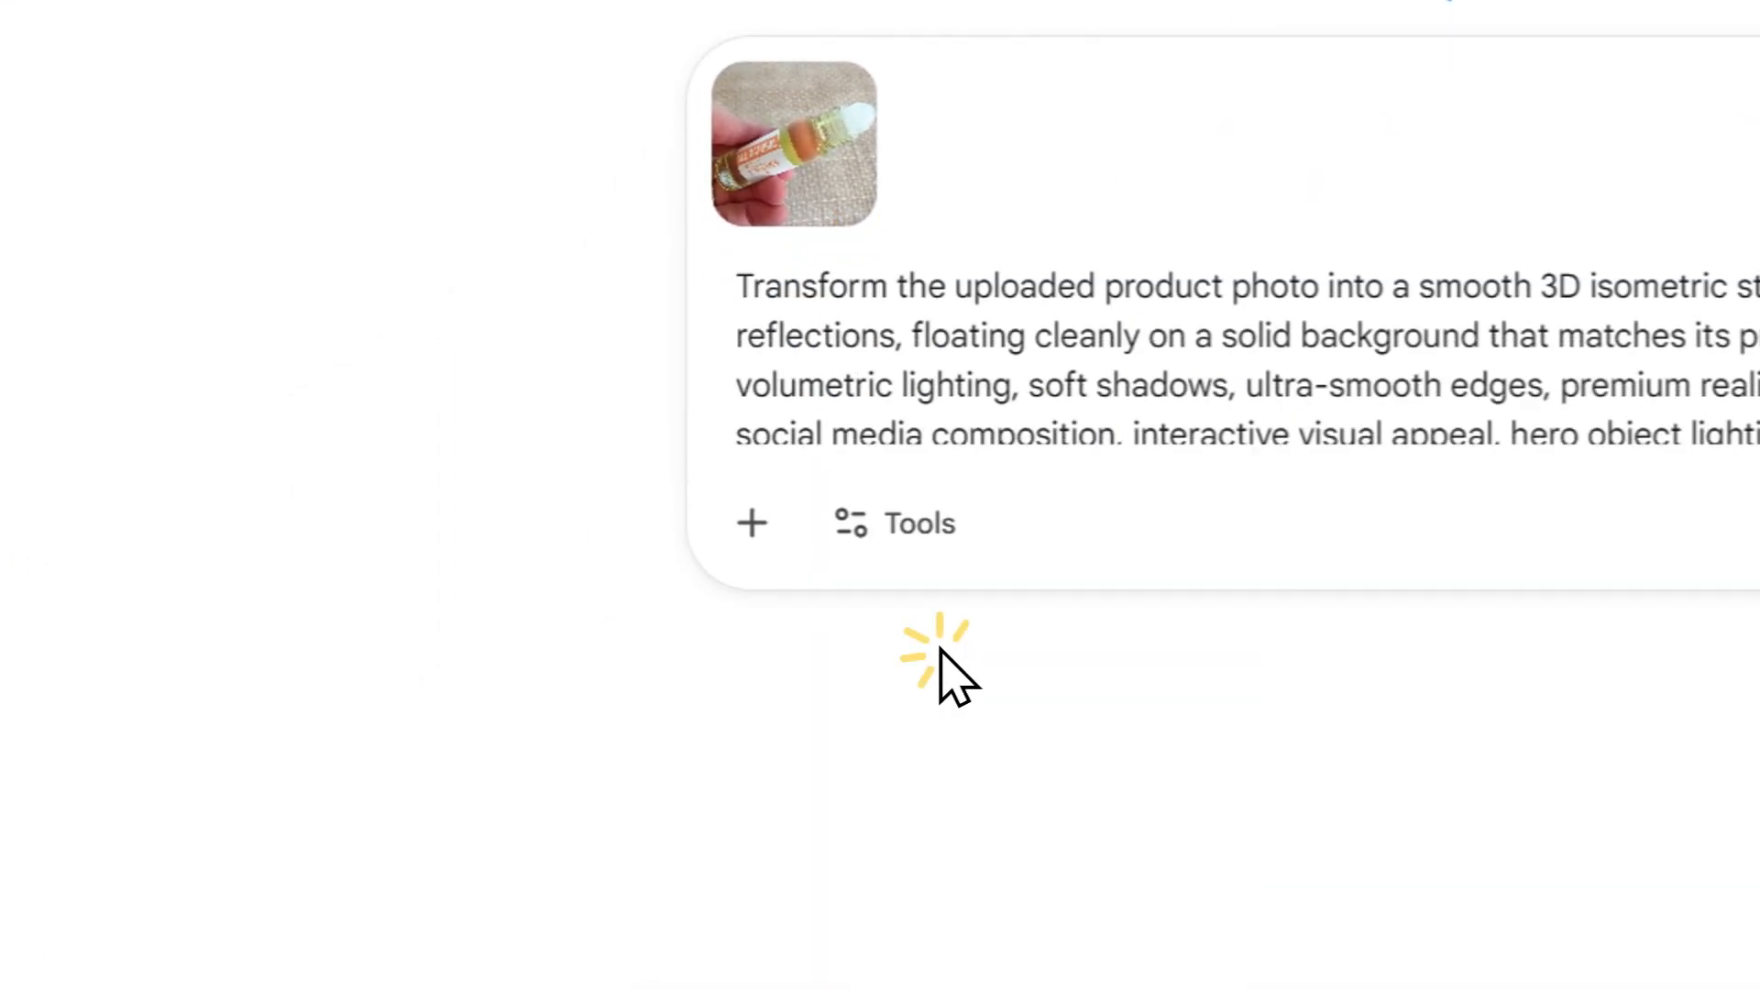
click(919, 567)
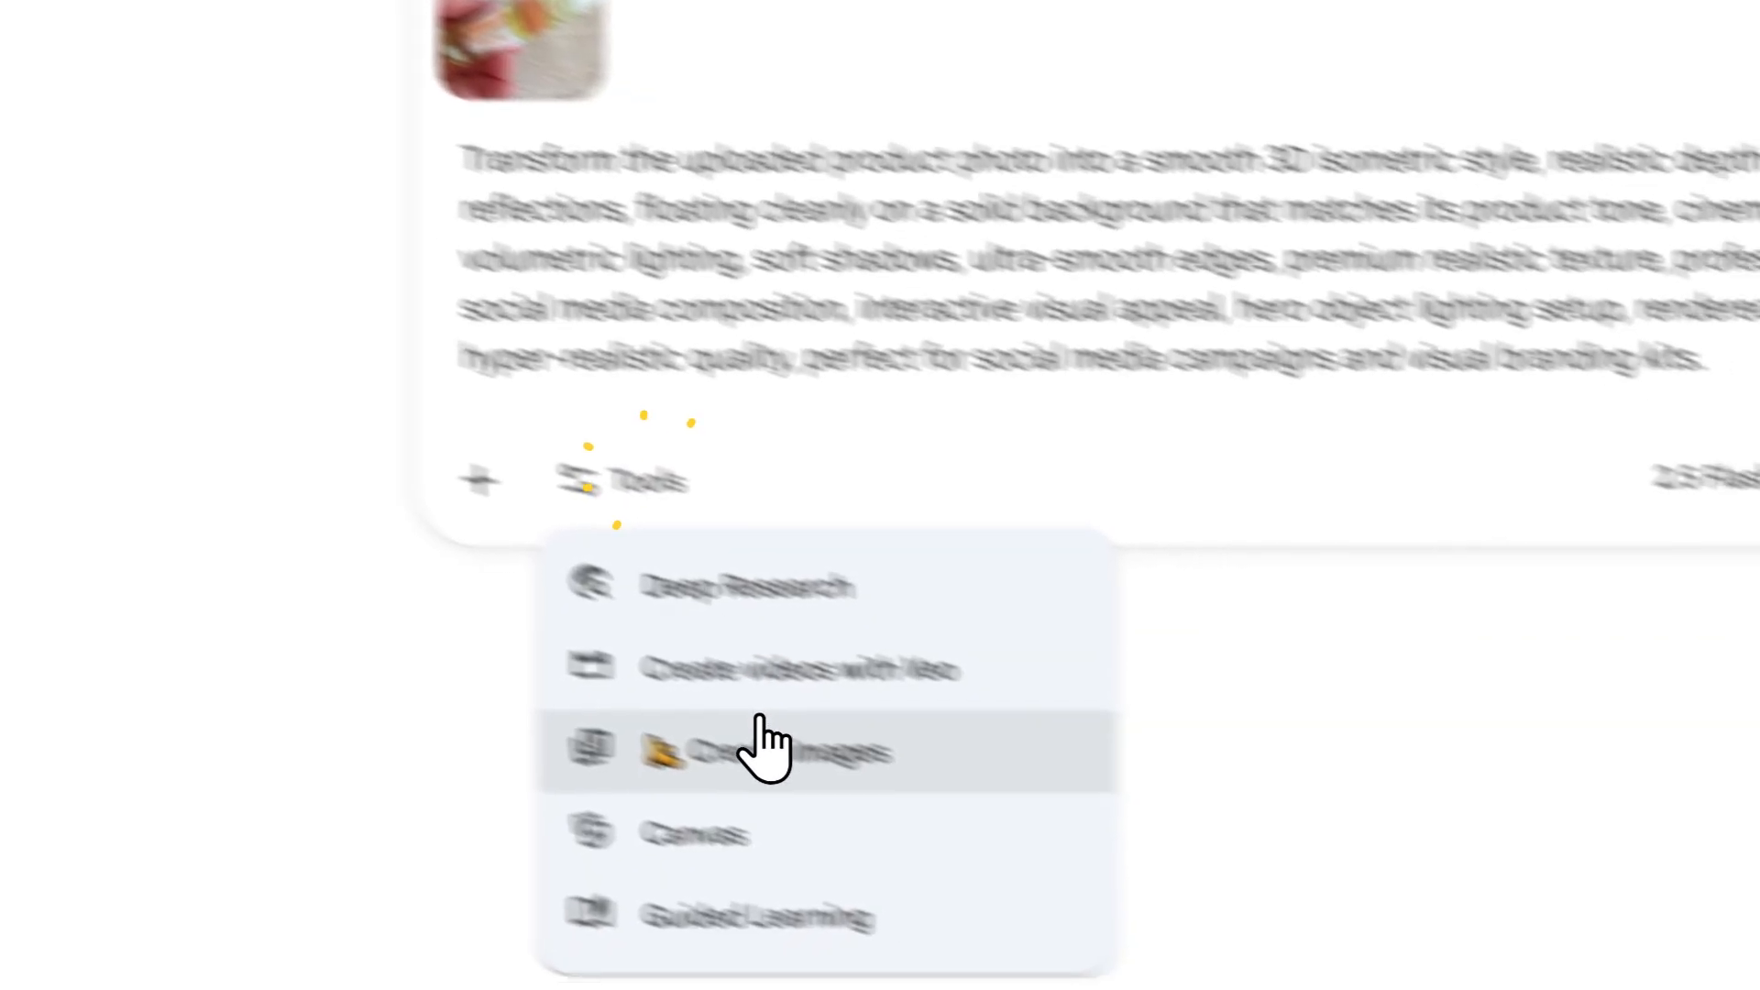
click(990, 750)
click(1400, 456)
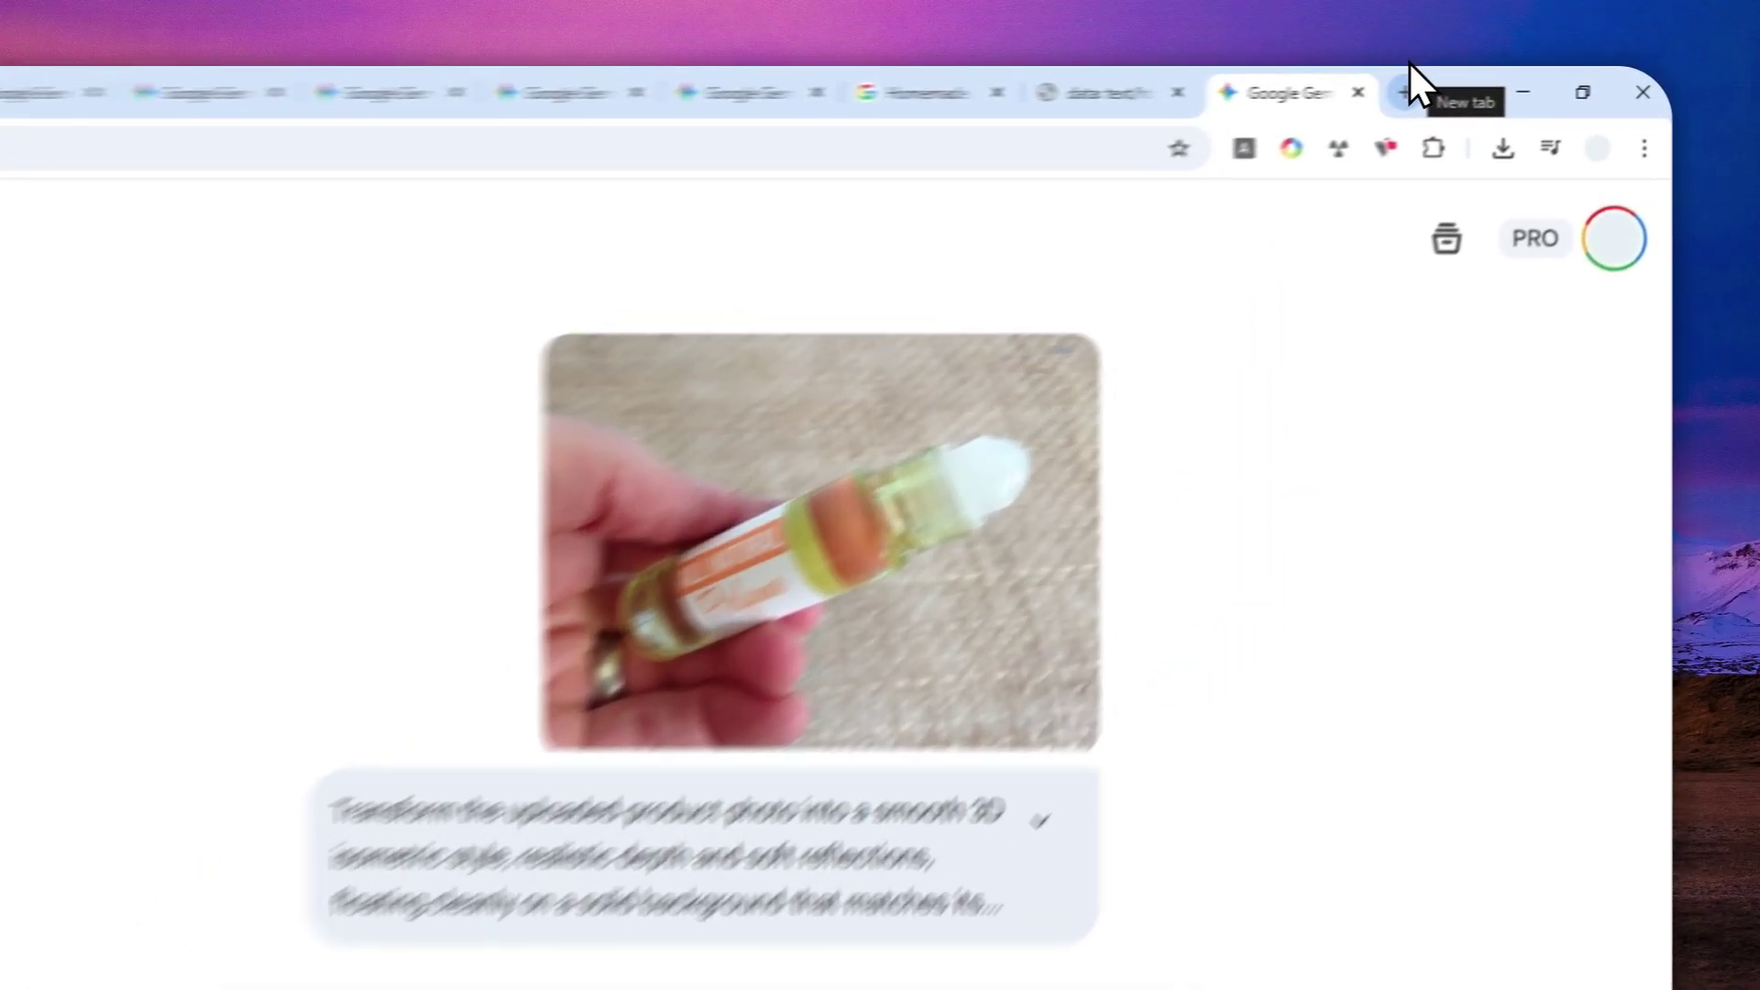
Open AI Studio in a new tab with a Nano Banana chat set to a 16:9 aspect ratio
click(1509, 83)
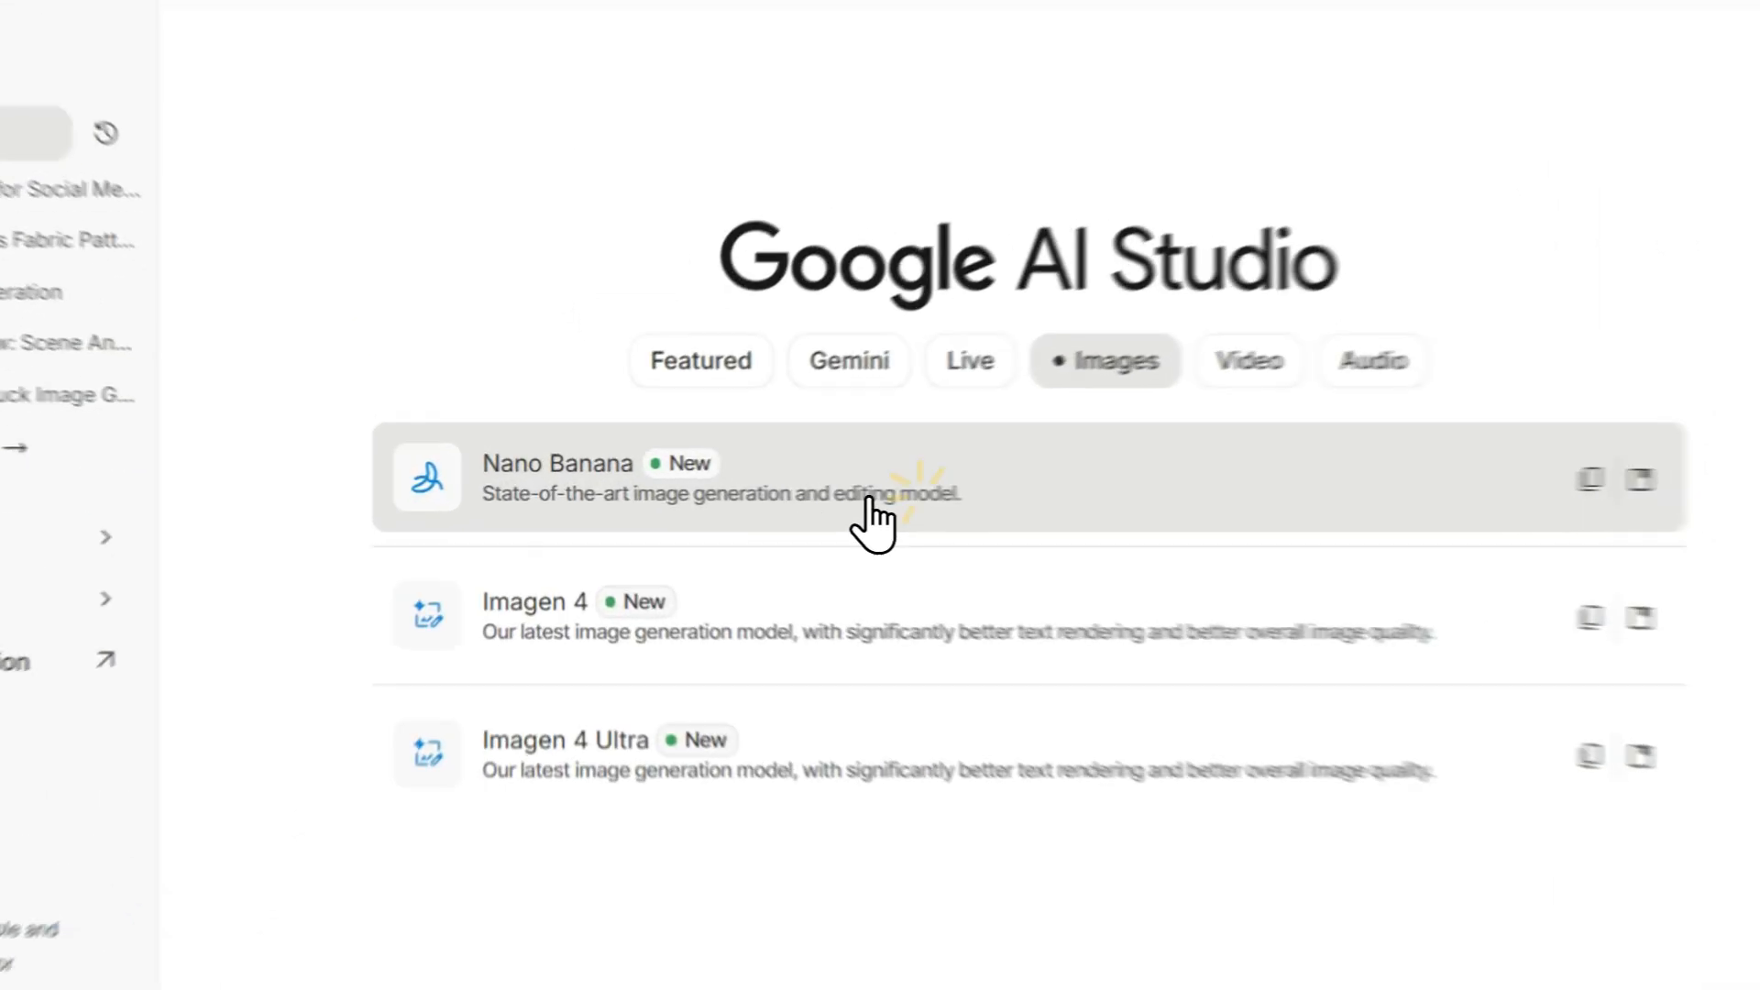
click(1028, 512)
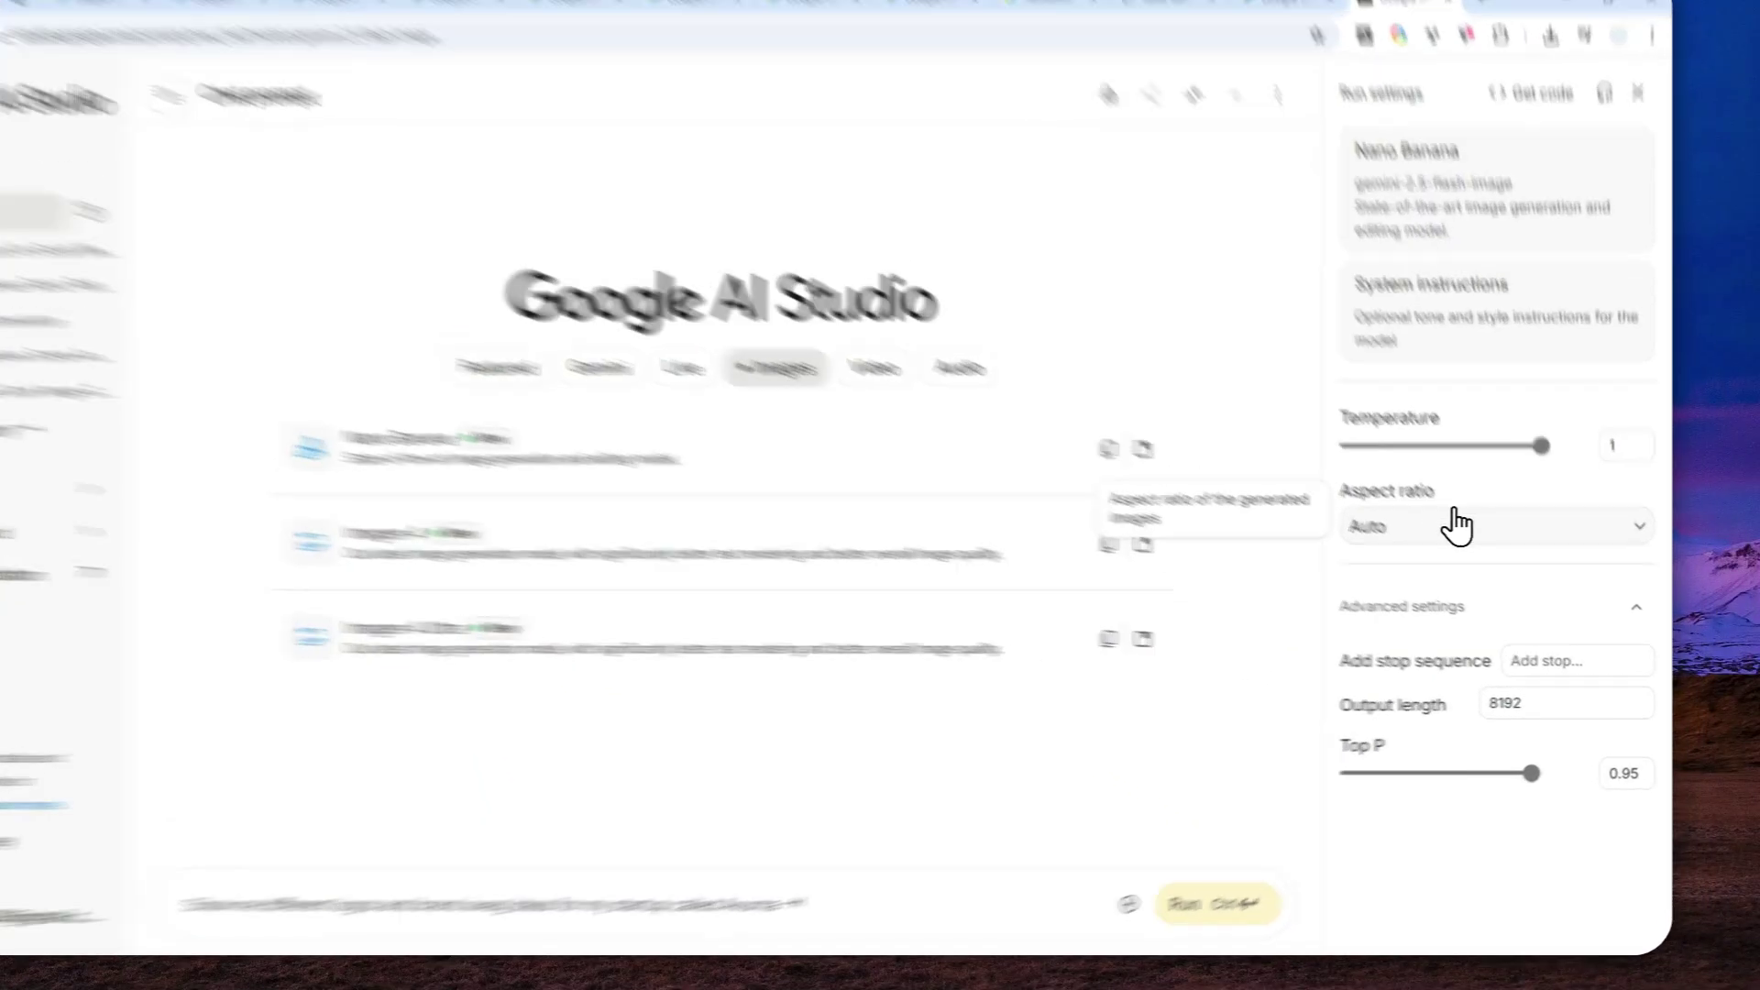
click(1458, 548)
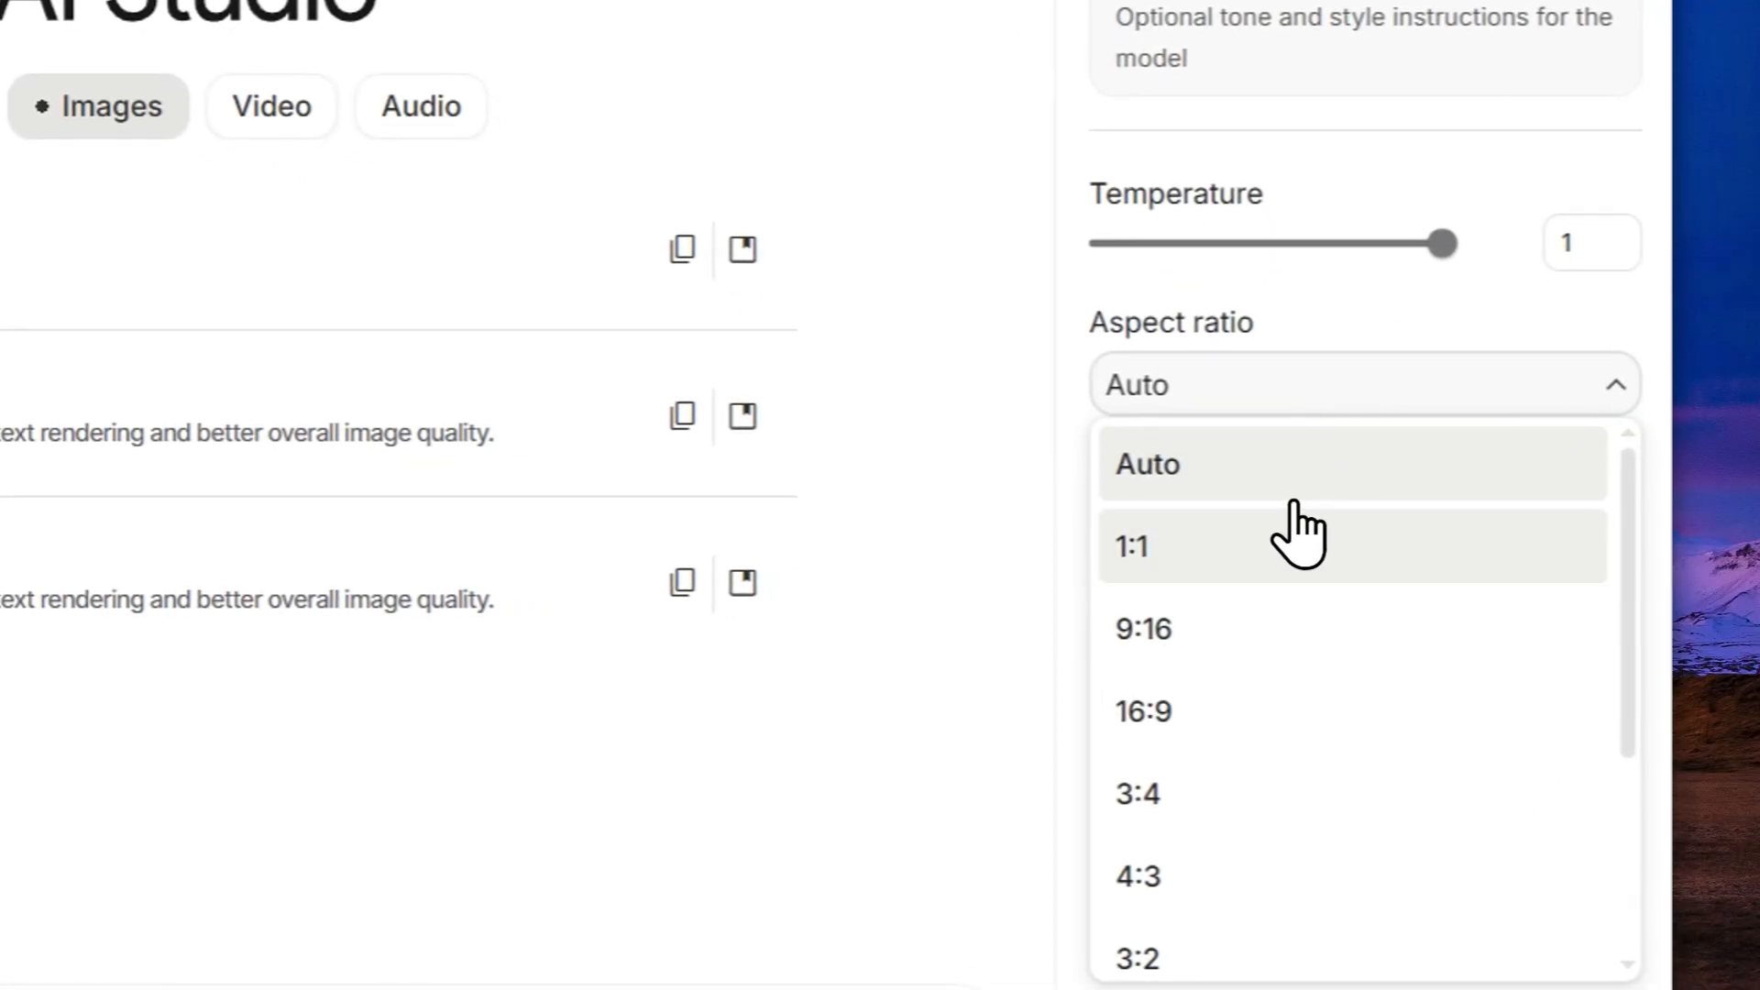
click(1190, 715)
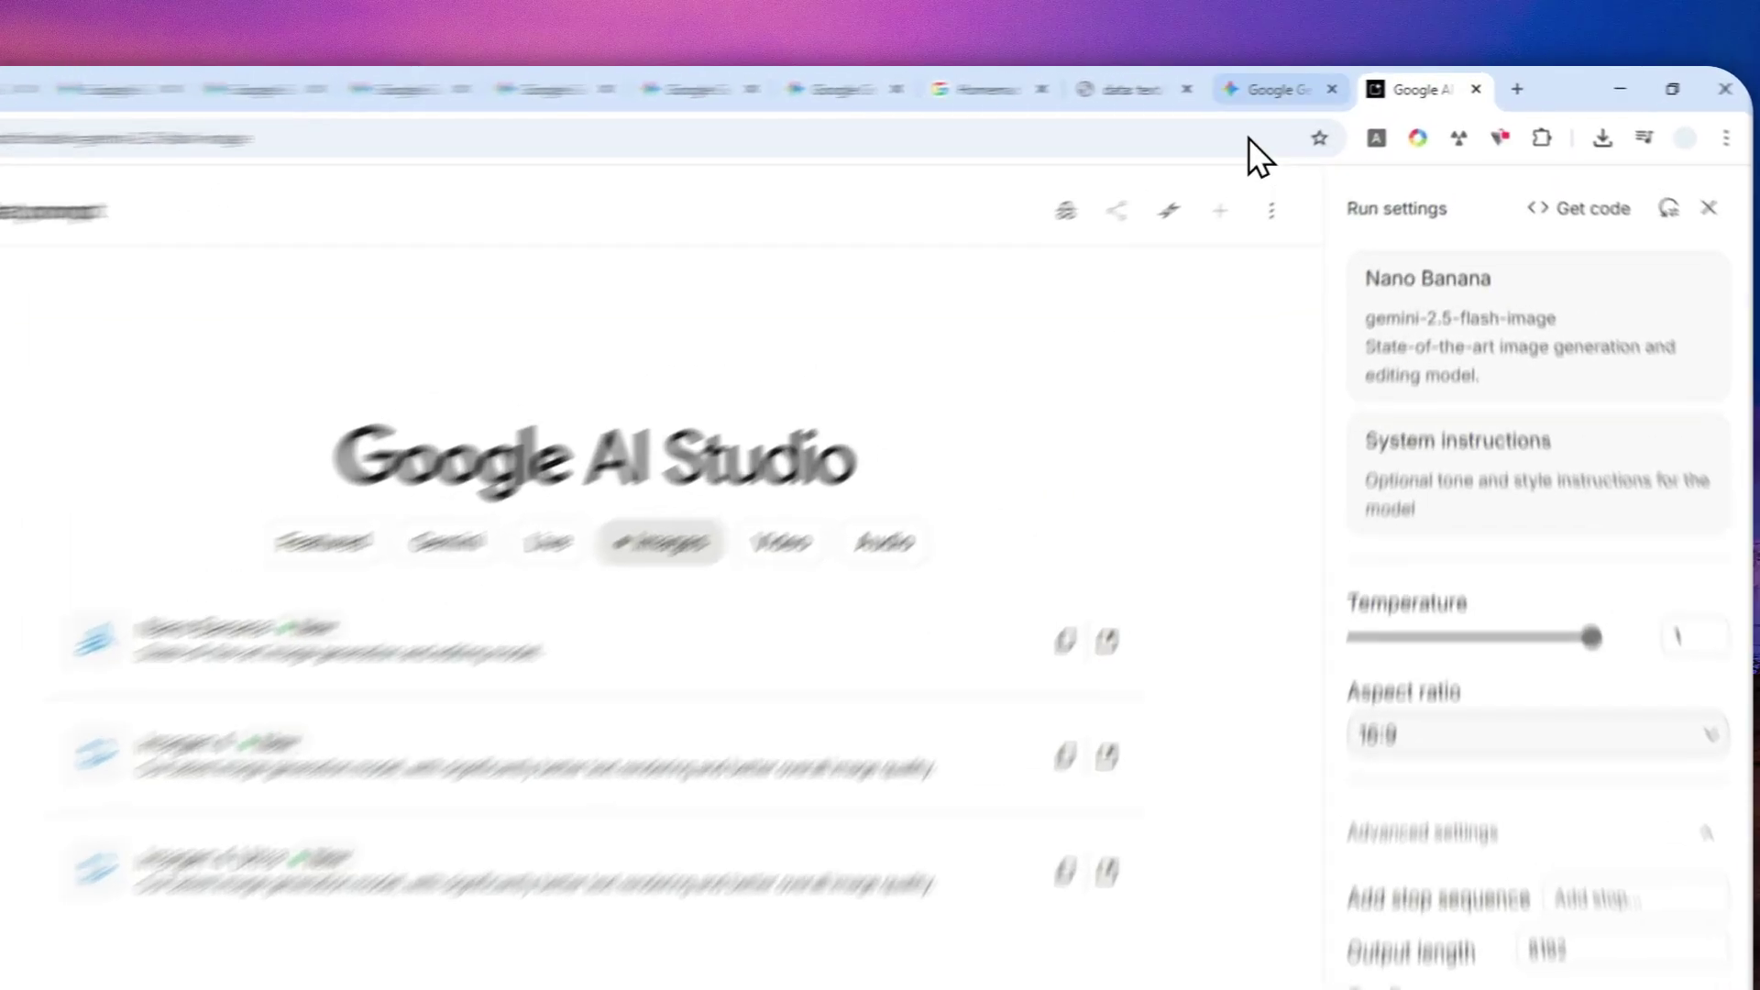
Inspect the floating perfume render full size, then redo it for a second version
click(1312, 82)
scroll(880, 551, down, 5)
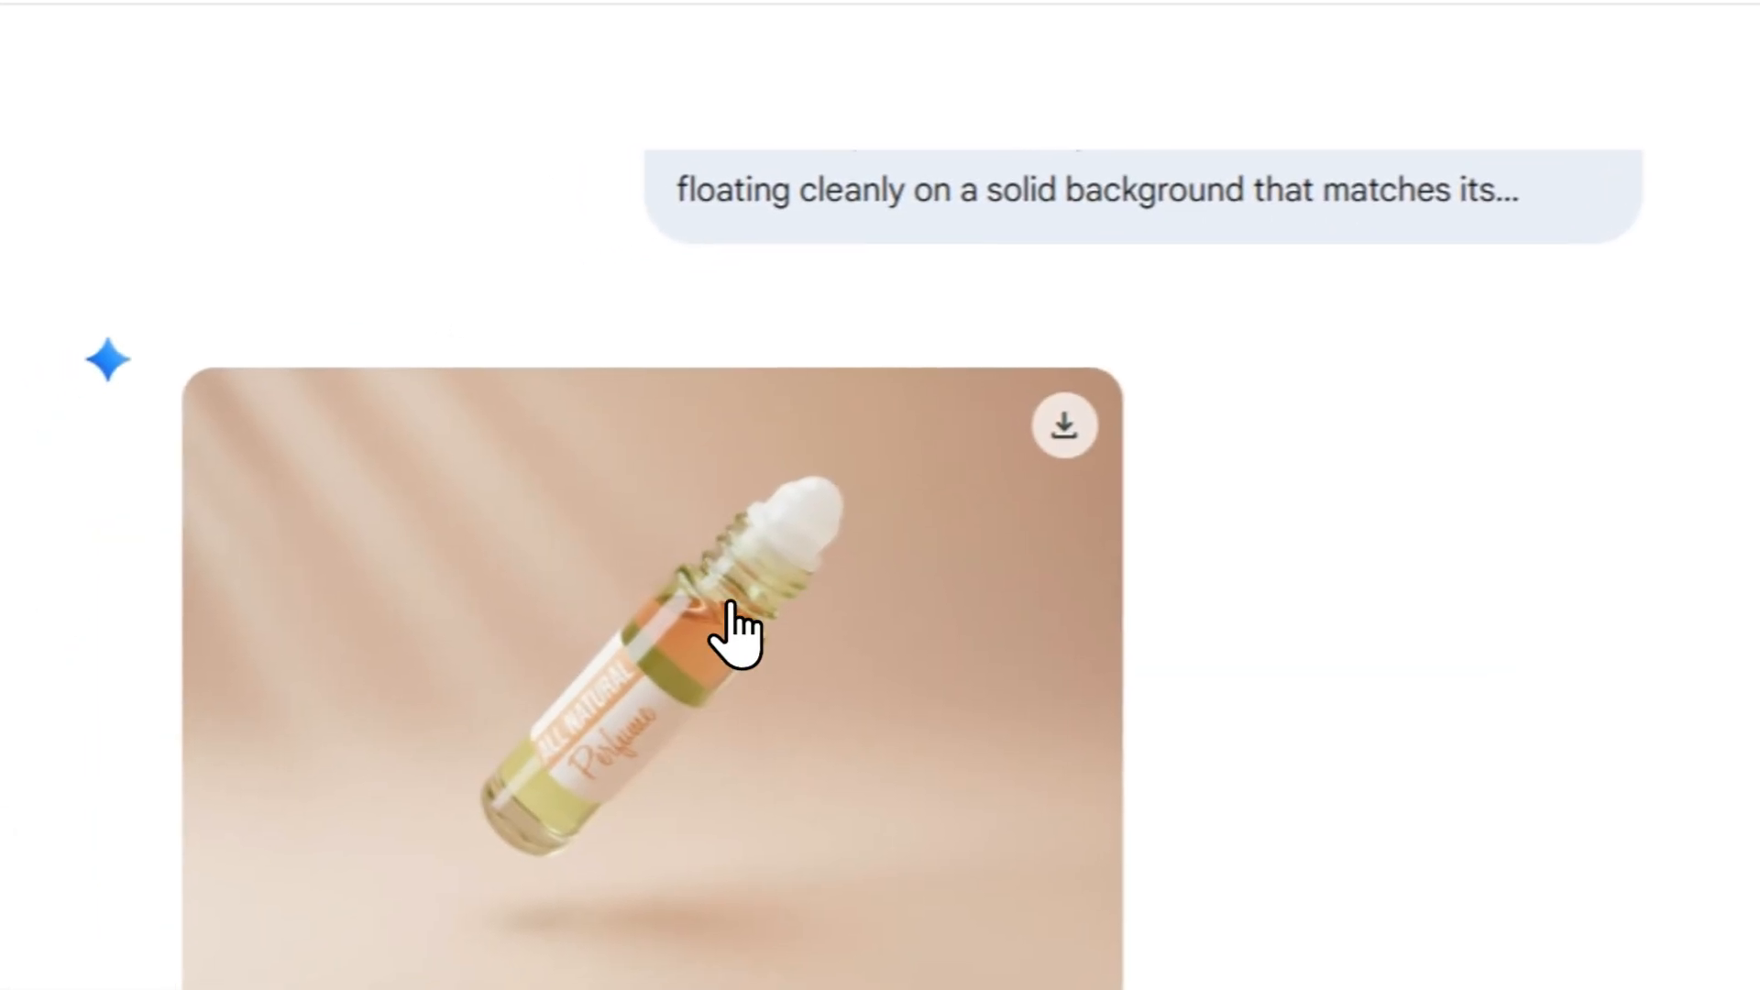
click(738, 630)
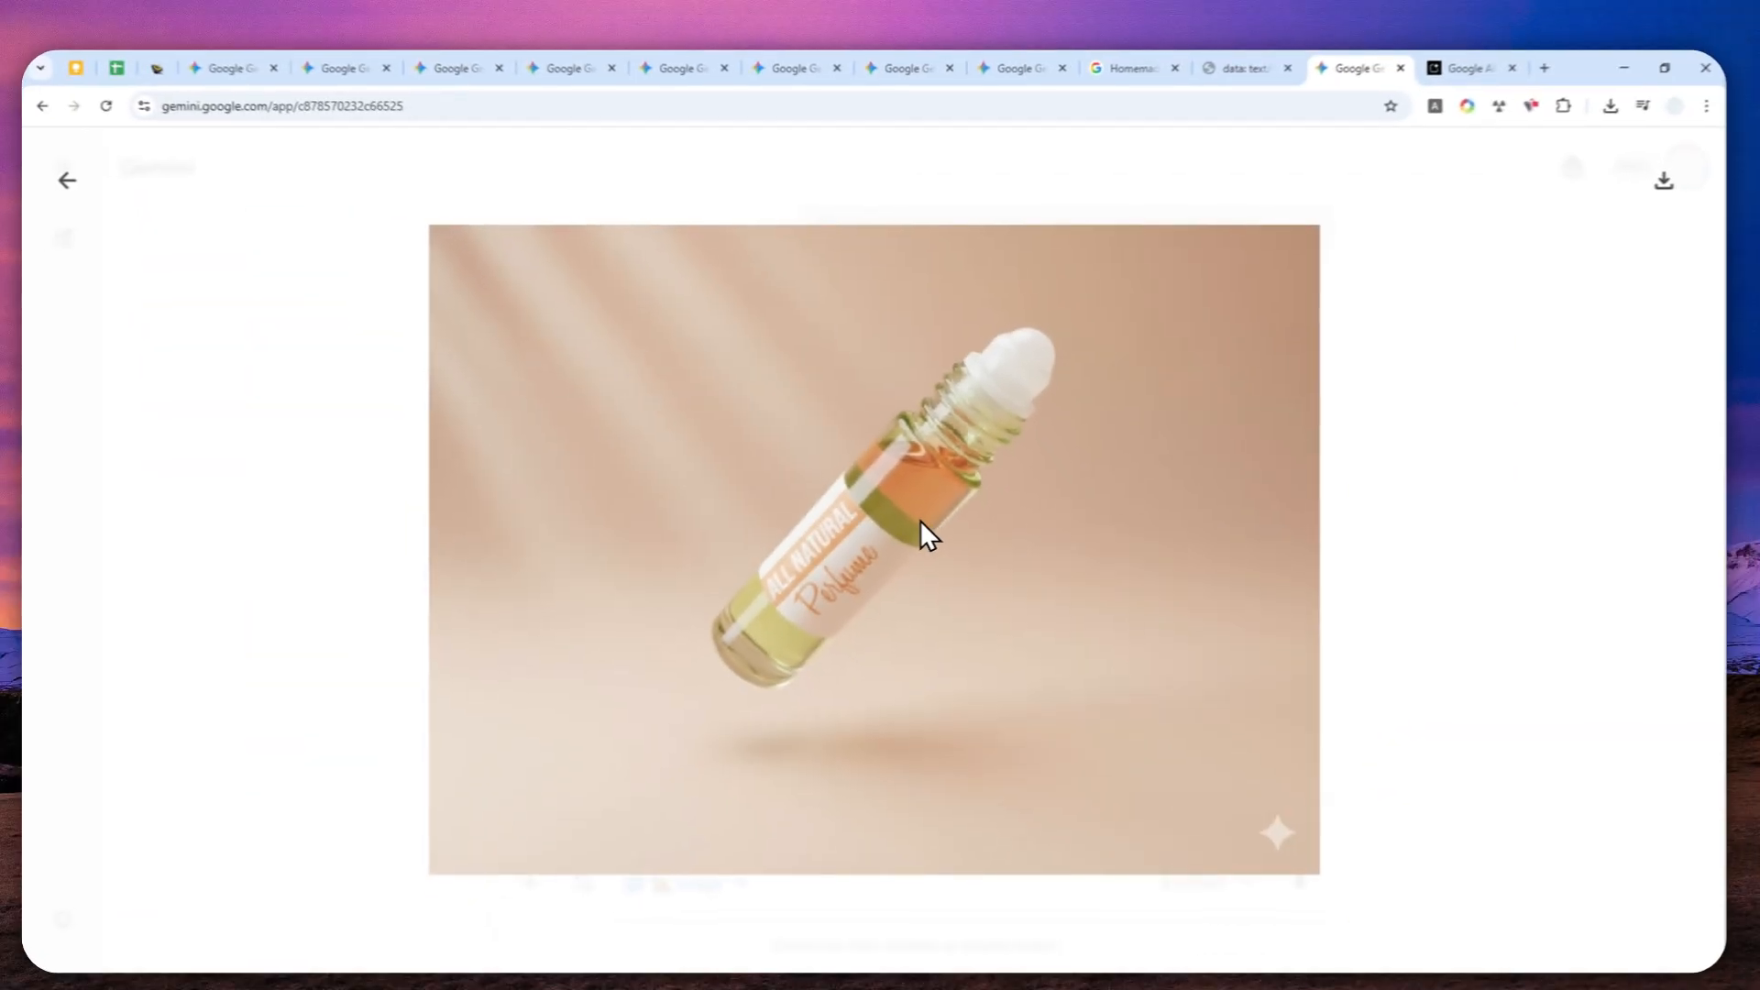
click(68, 179)
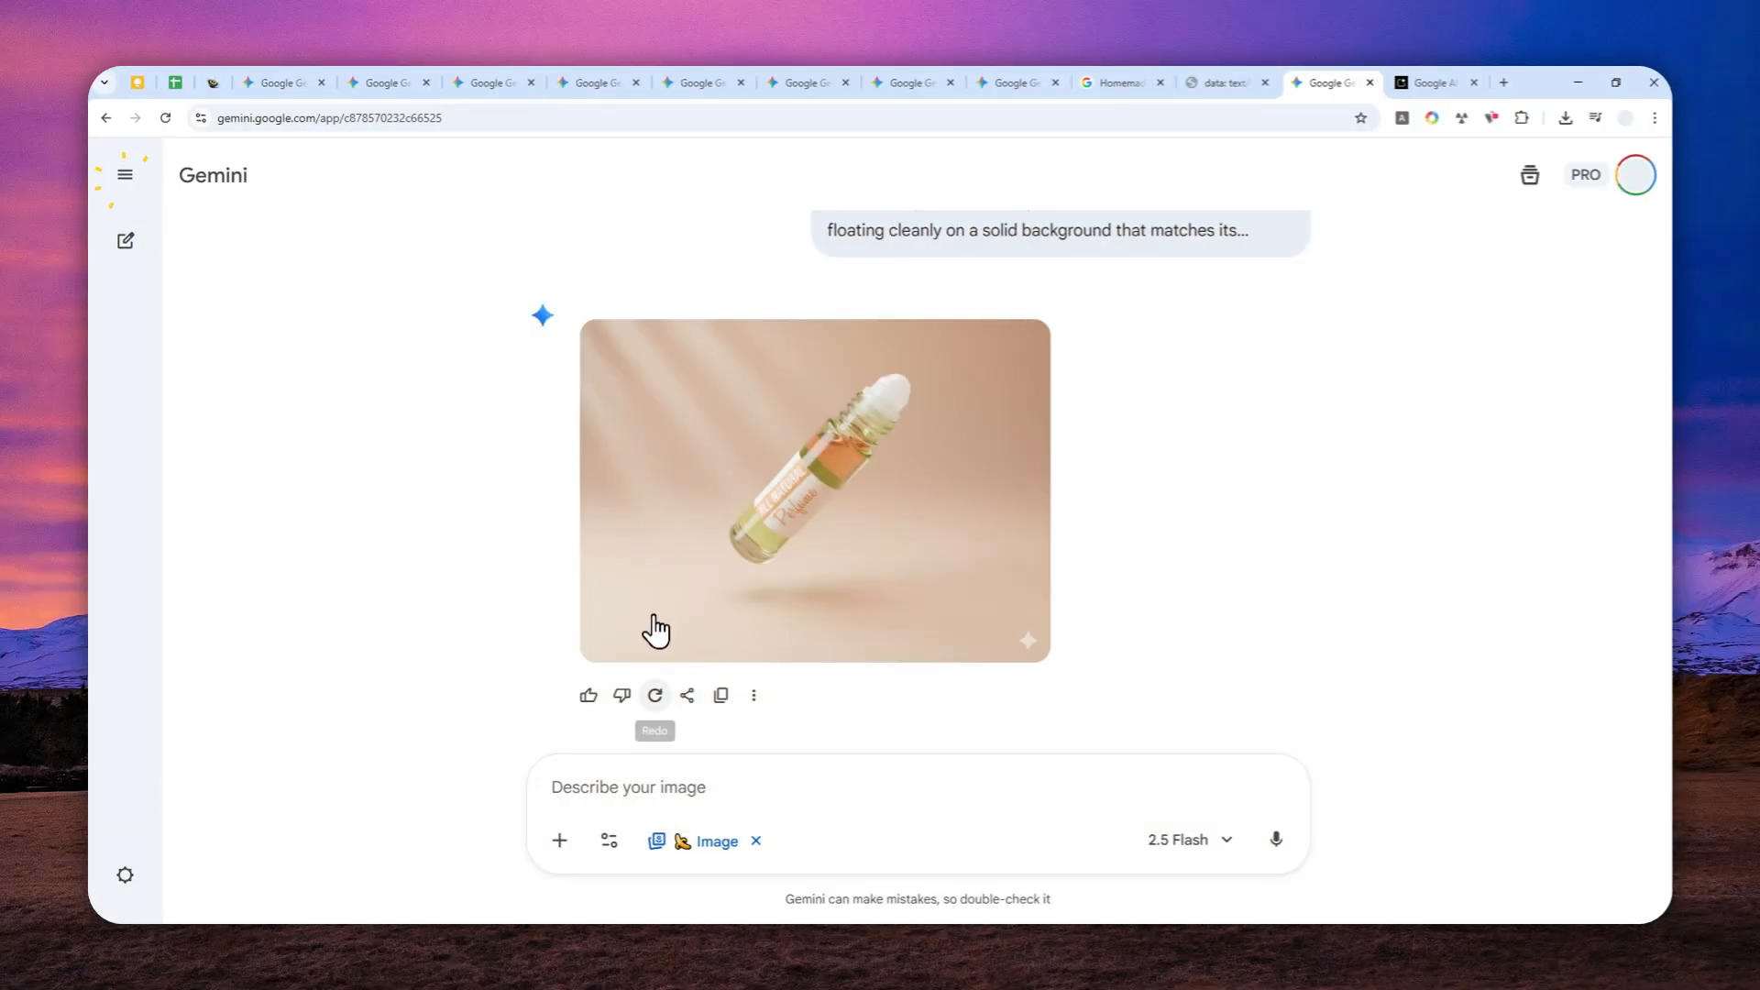
click(657, 697)
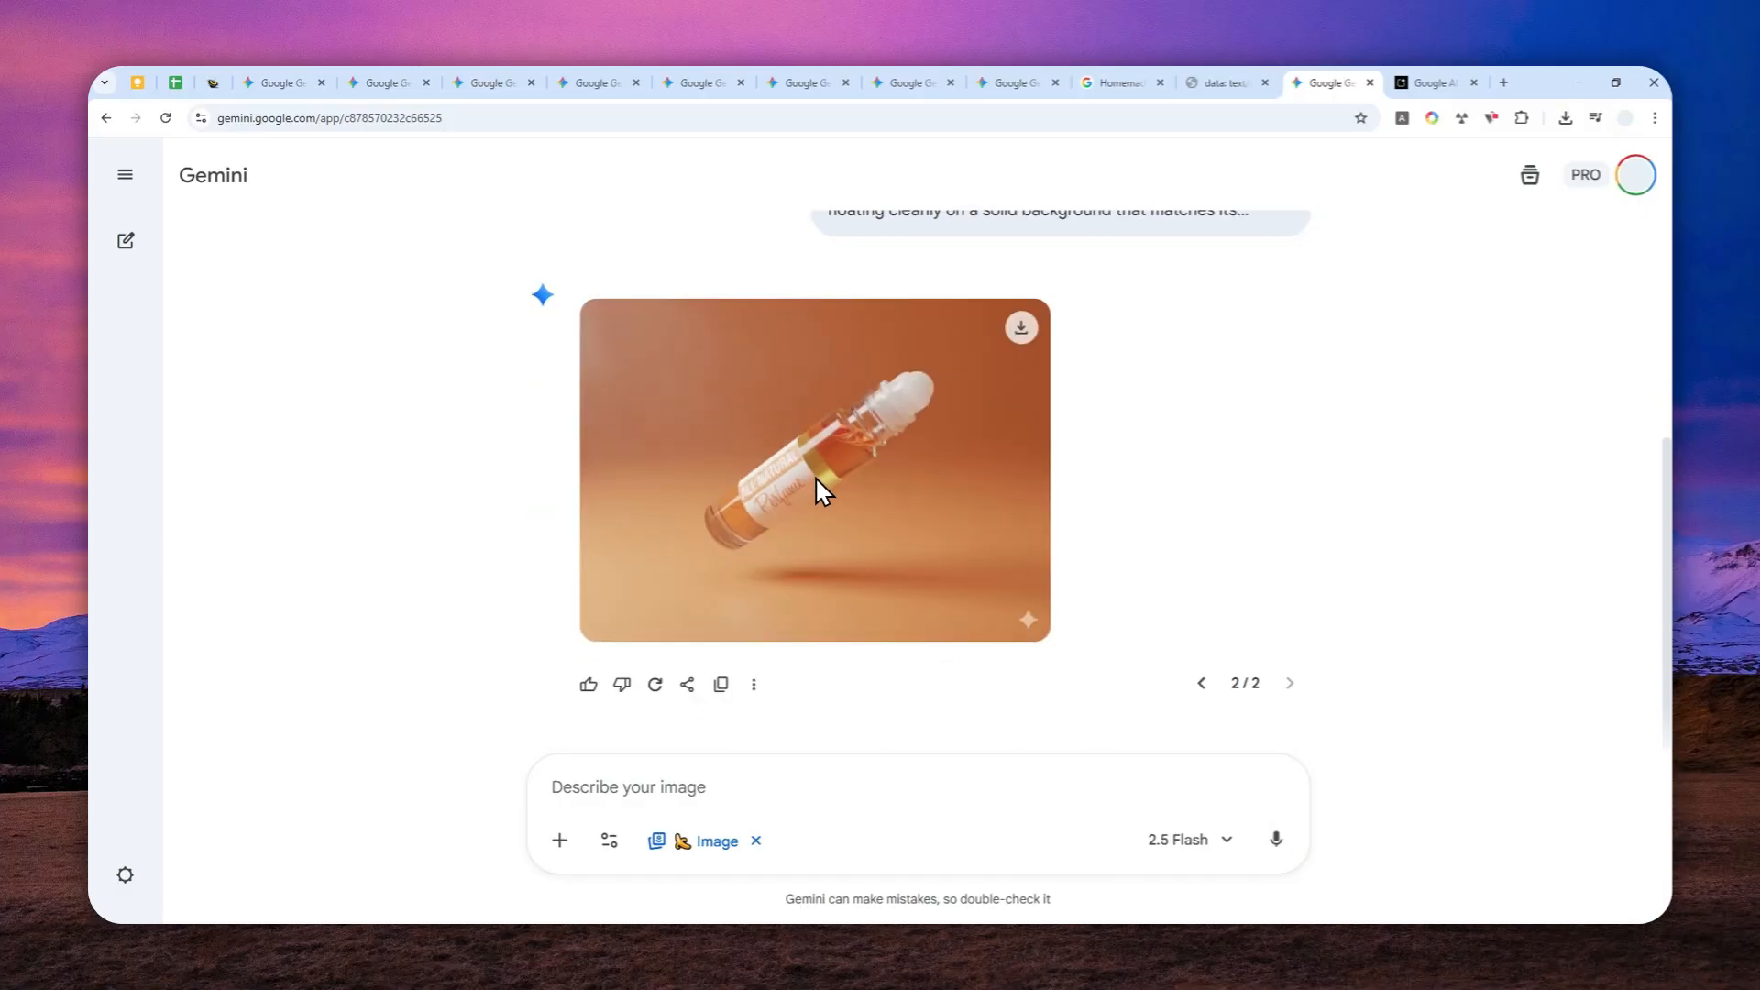
Return to the first perfume version, then step back through the bracelet and mug to the Prime bottle render
click(1200, 684)
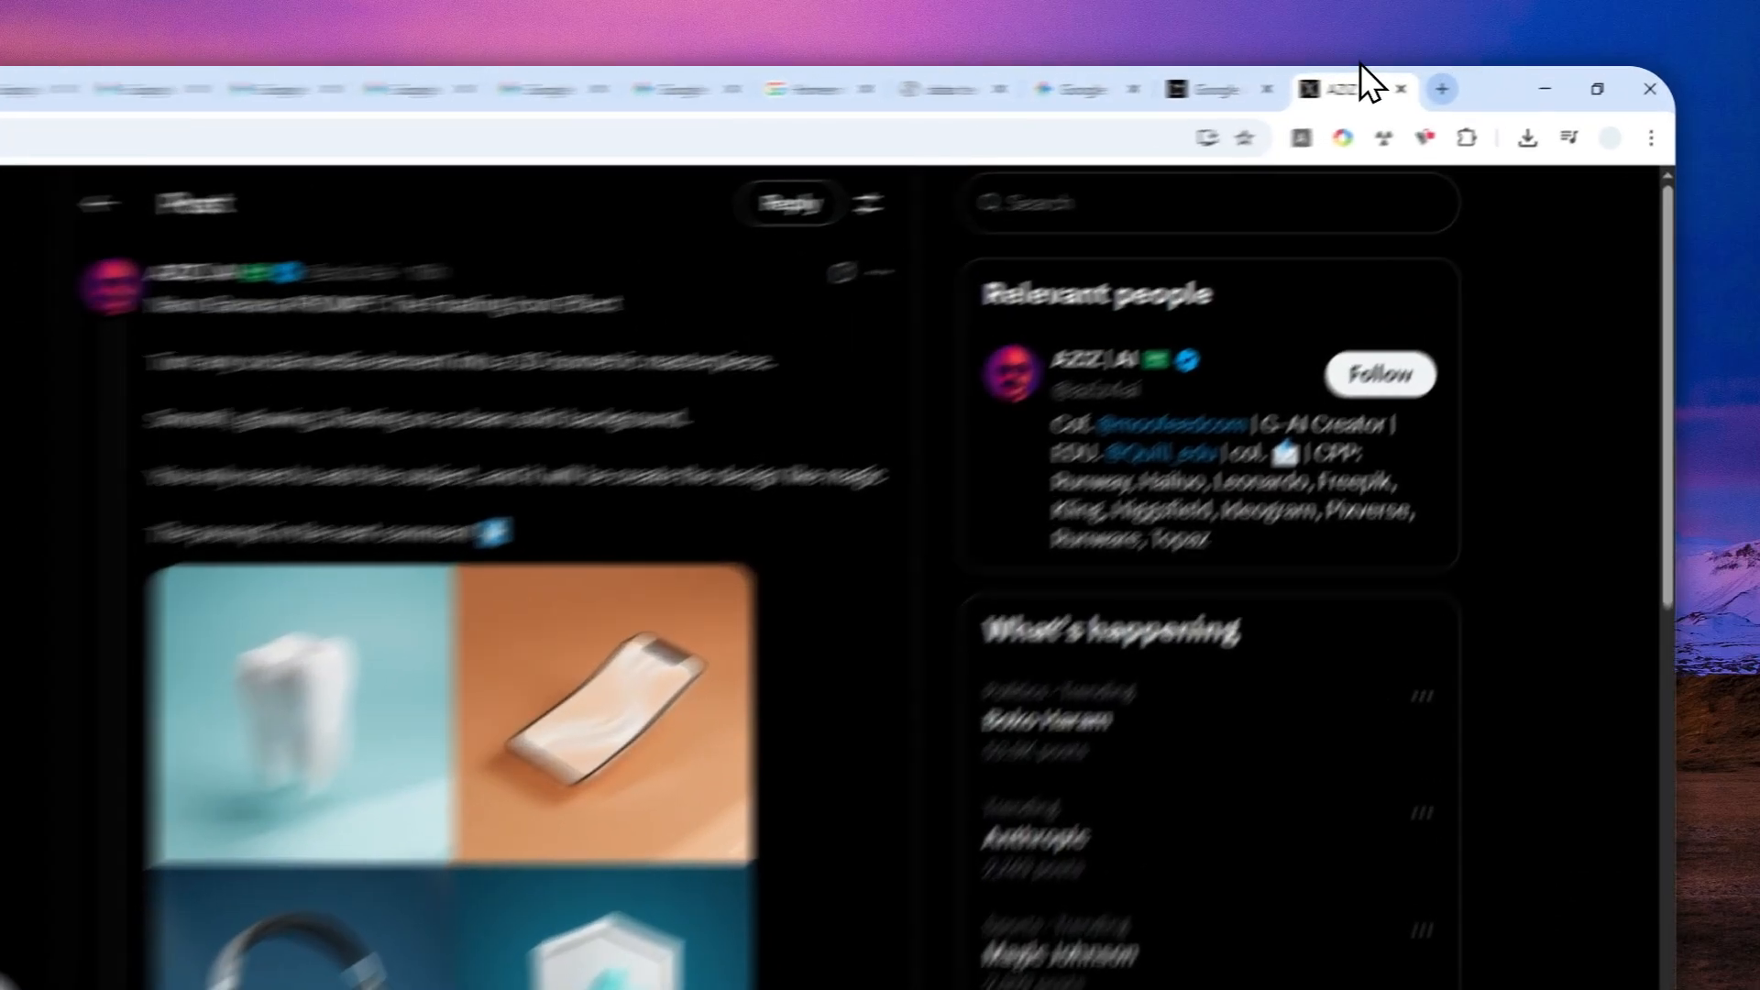
scroll(868, 374, down, 3)
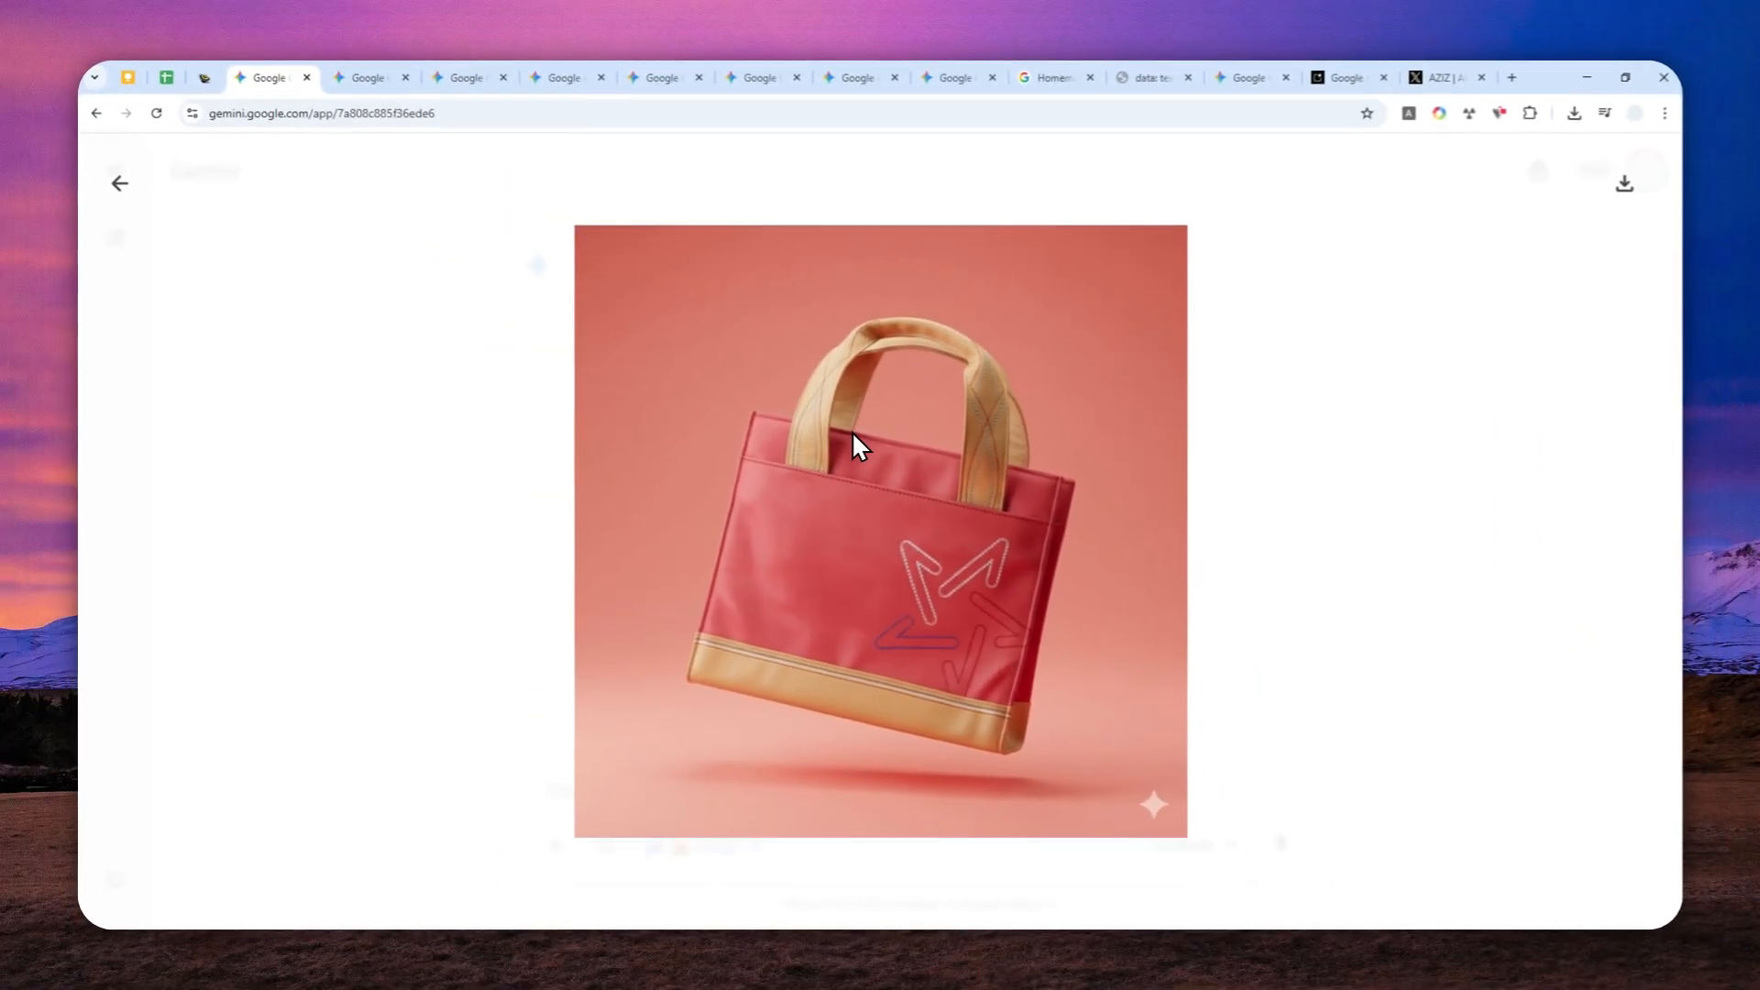
click(564, 77)
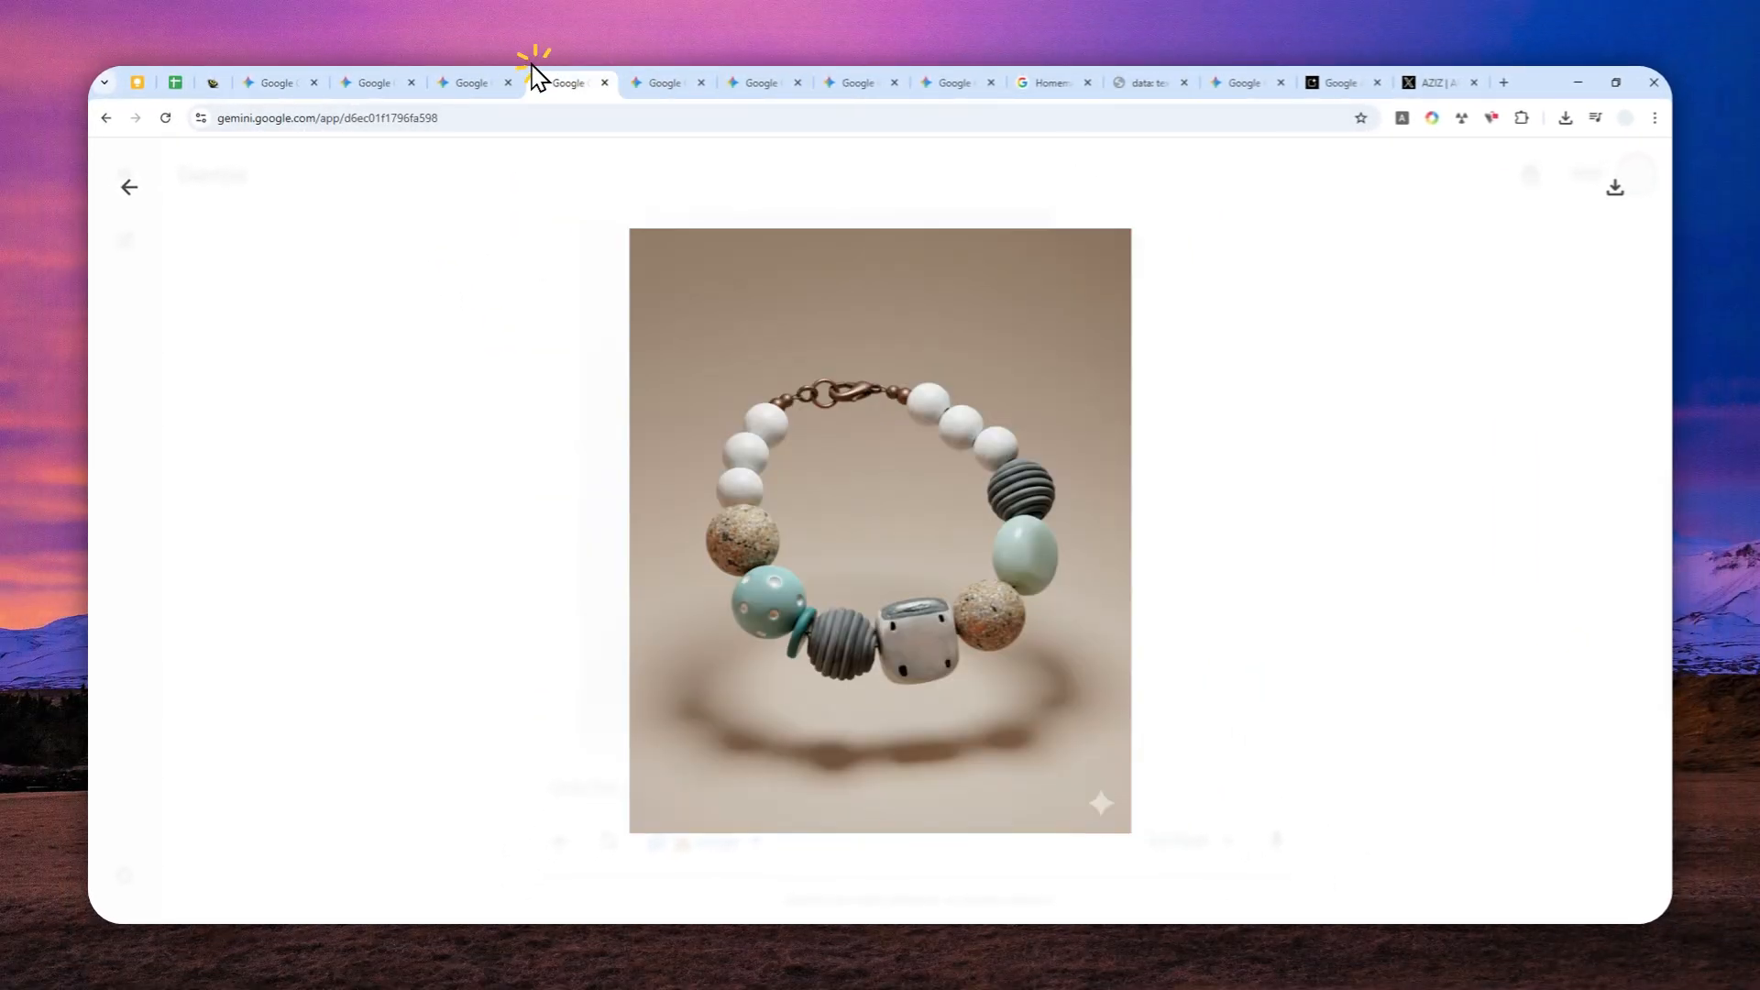
click(472, 83)
click(371, 82)
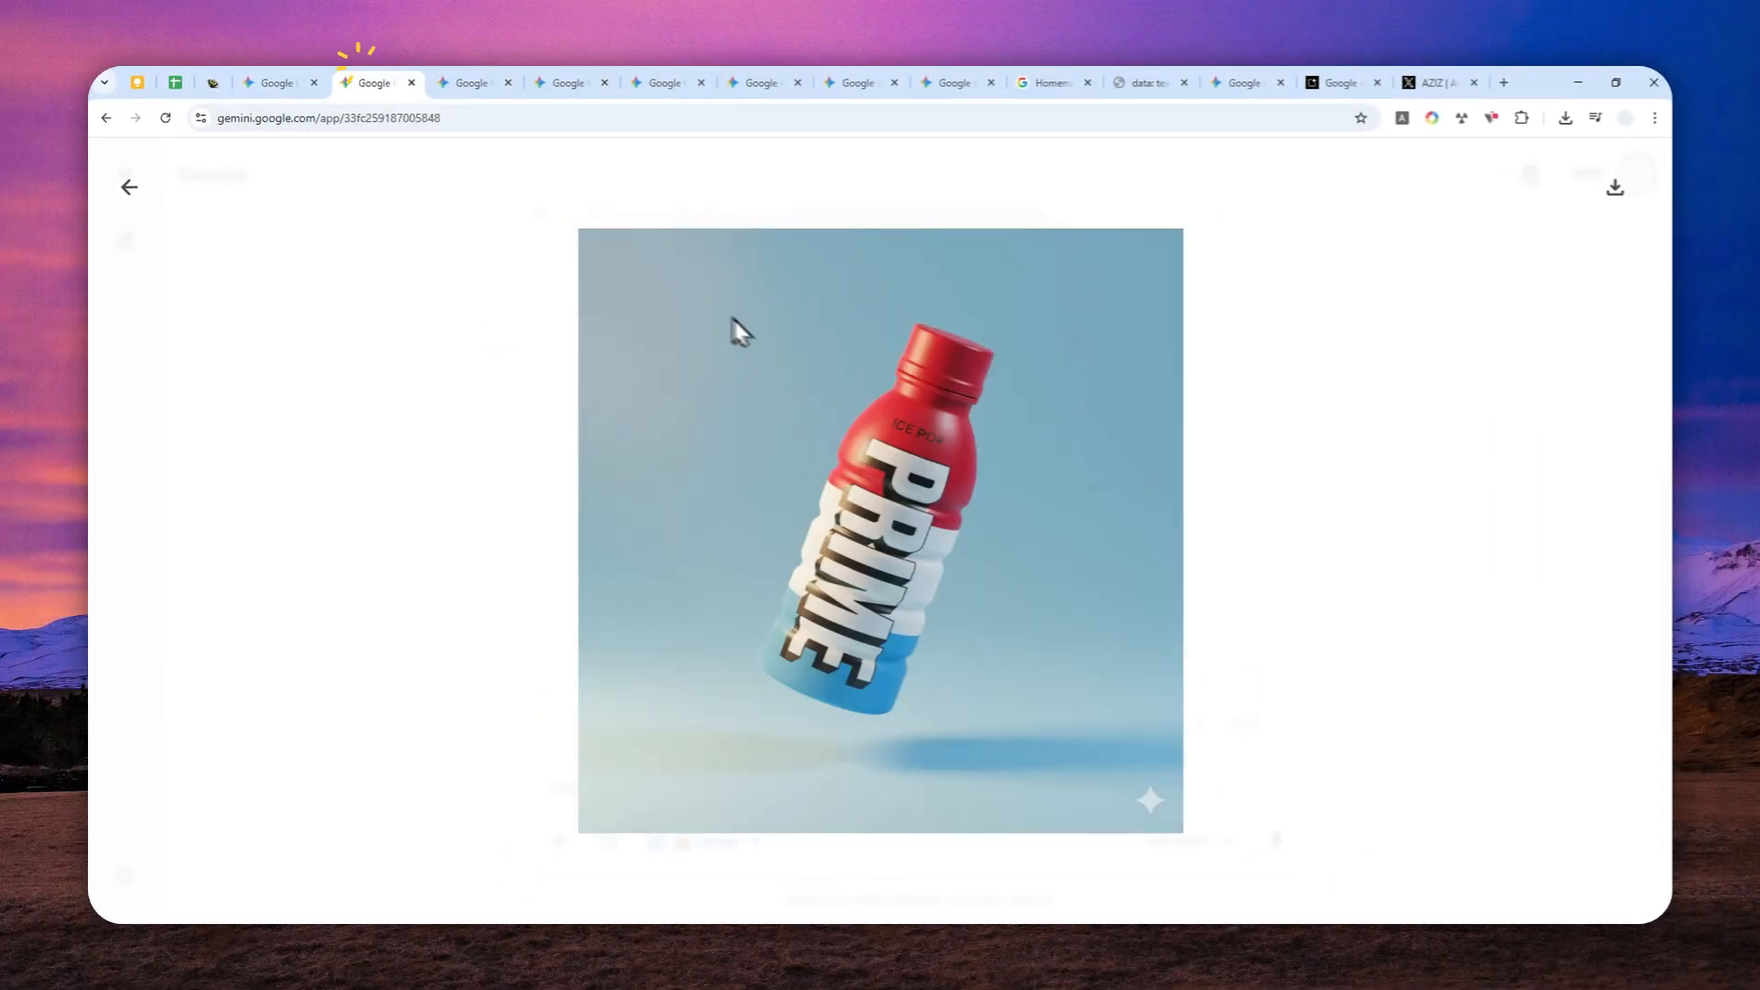